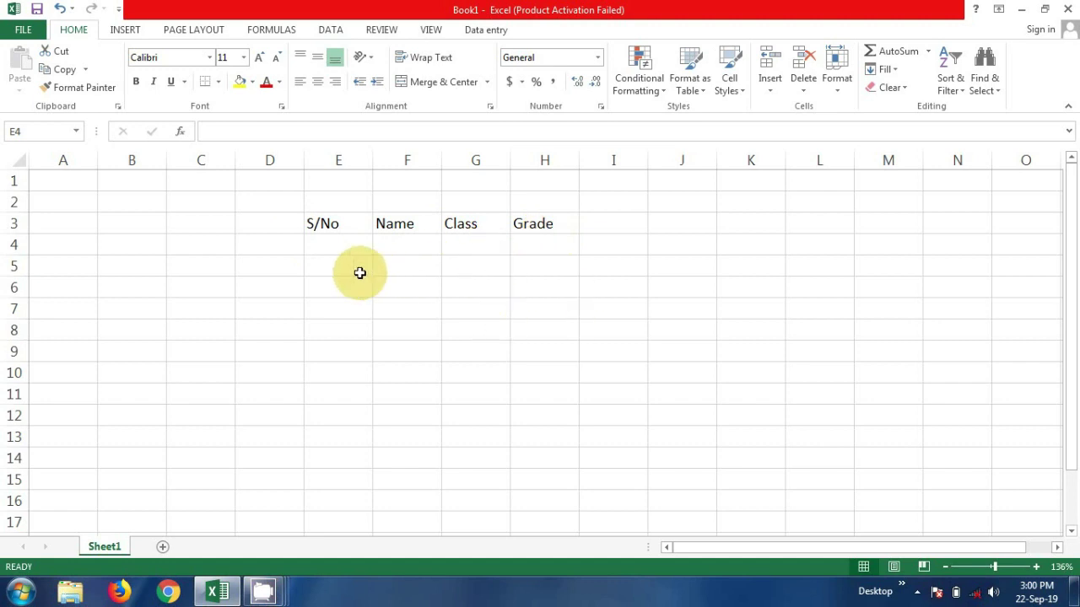
Enter the serial numbers 1 to 5 under the S/No header in cells E4:E8
{"action": "left_click", "coordinate": [338, 245]}
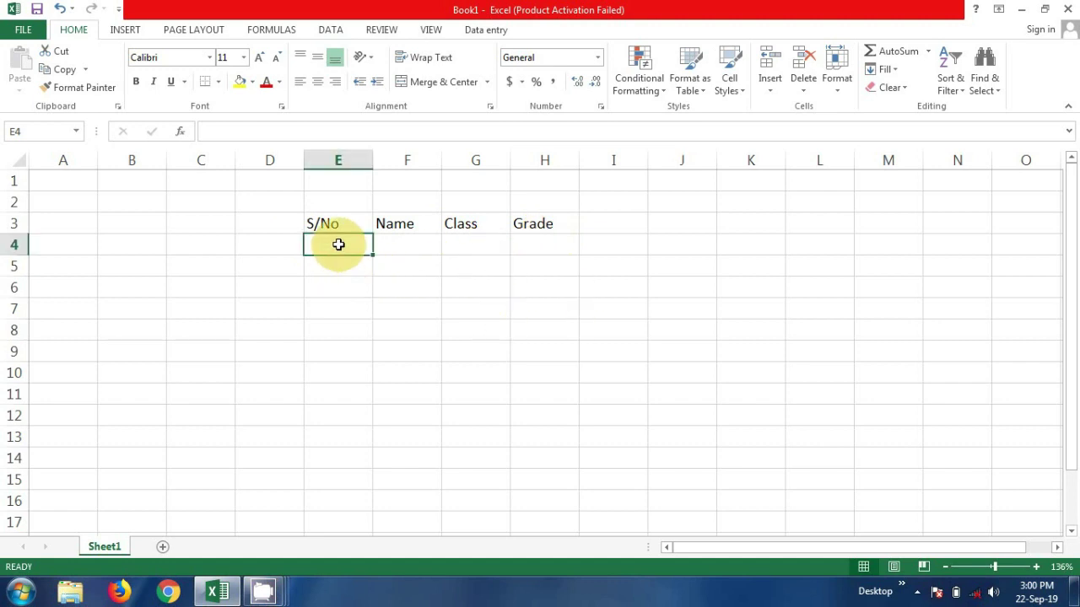
{"action": "type", "text": "1"}
{"action": "key", "text": "Return"}
{"action": "type", "text": "2"}
{"action": "key", "text": "Return"}
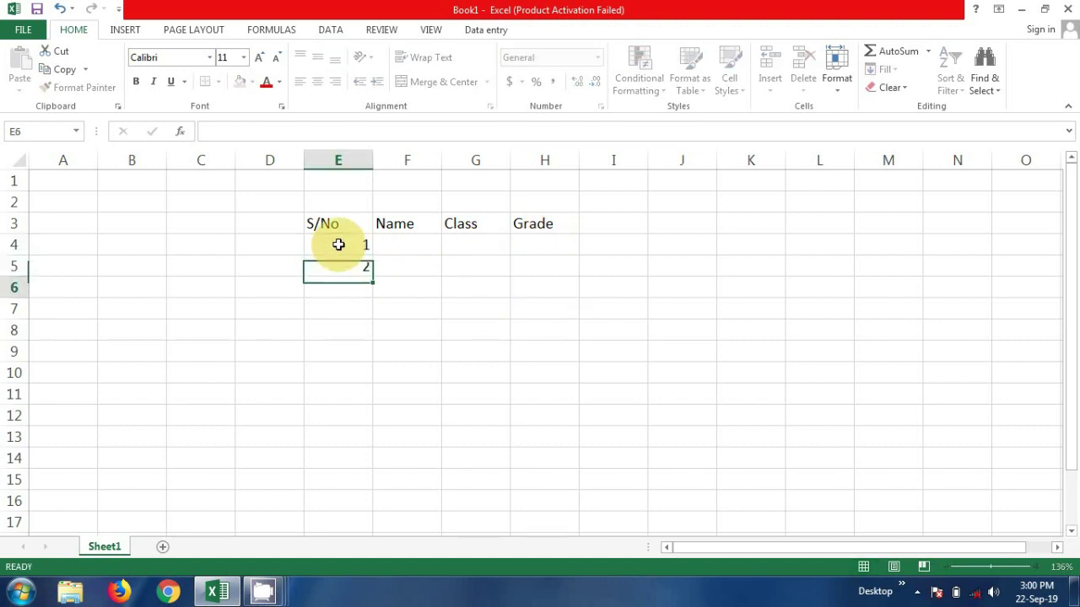
{"action": "type", "text": "3"}
{"action": "key", "text": "Return"}
{"action": "type", "text": "4"}
{"action": "key", "text": "Return"}
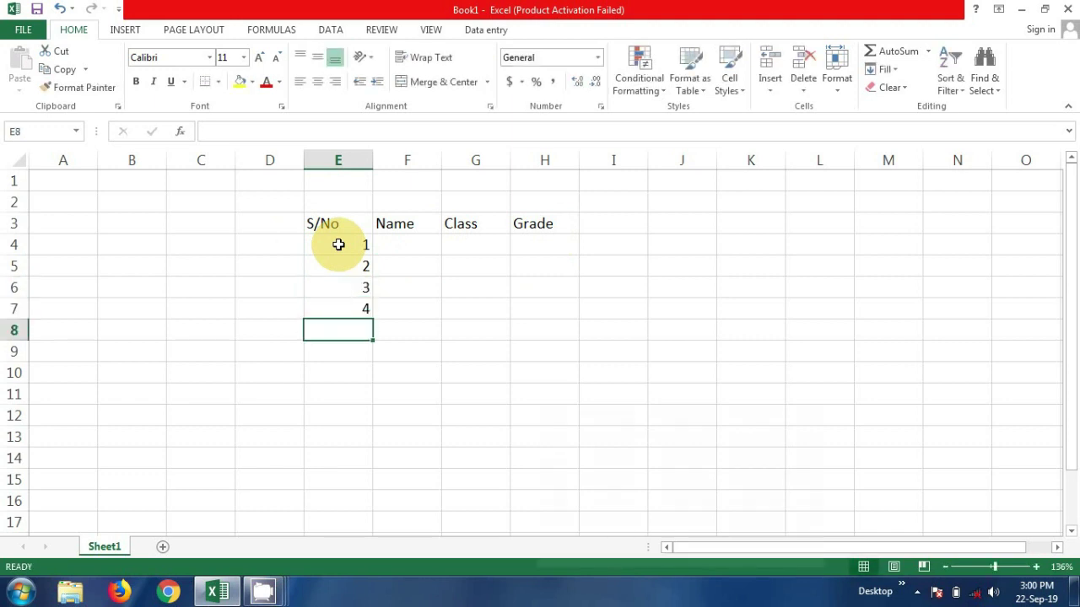
{"action": "type", "text": "5"}
{"action": "key", "text": "Return"}
Fill in the five students' first names under the Name header in cells F4:F8
{"action": "left_click", "coordinate": [399, 254]}
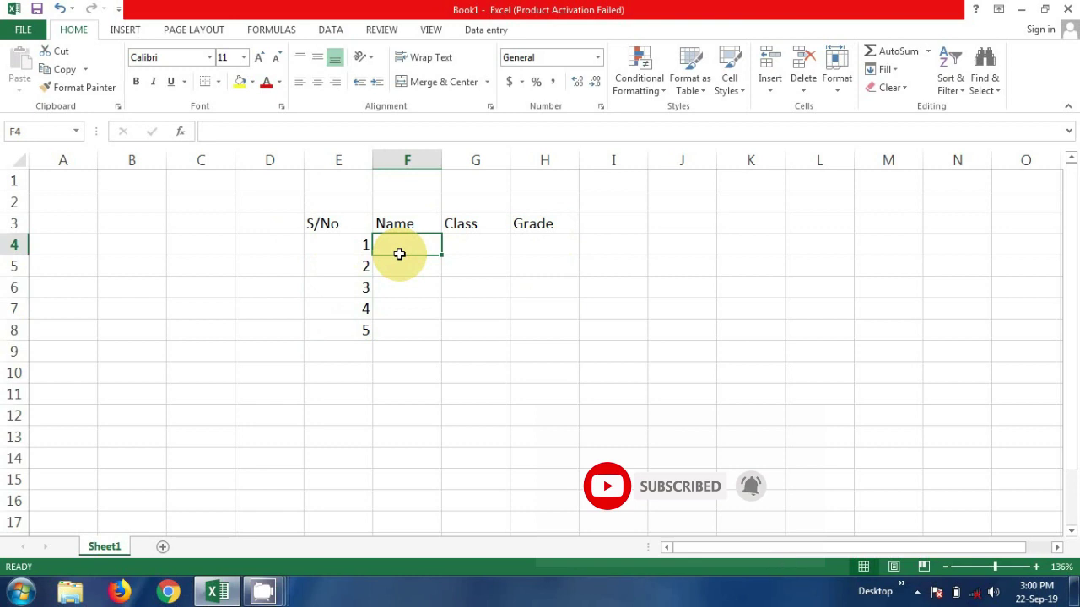
{"action": "type", "text": "Ali"}
{"action": "key", "text": "Return"}
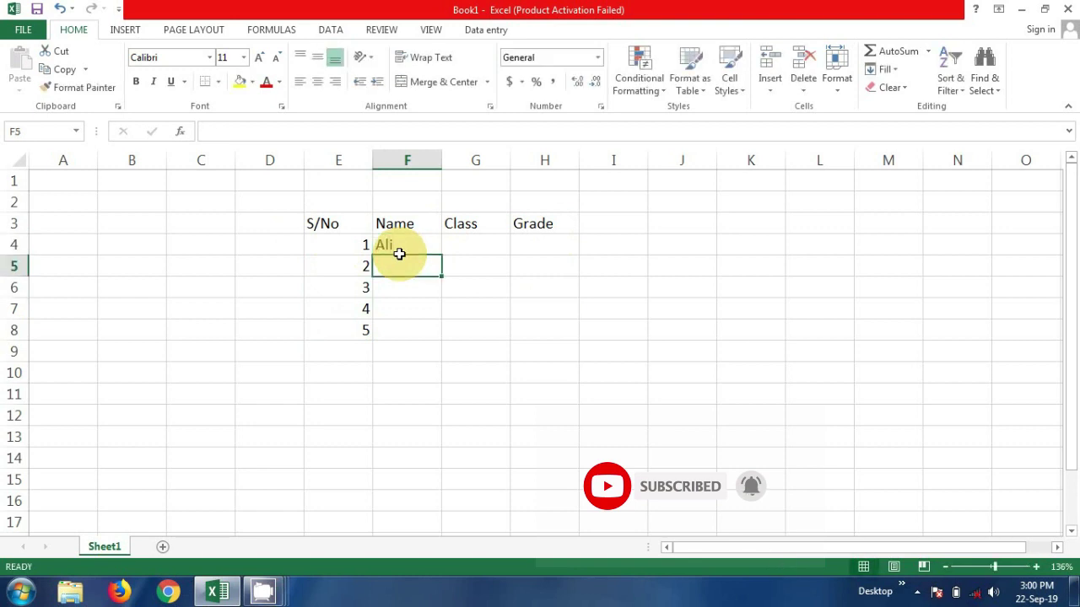
{"action": "type", "text": "Ami"}
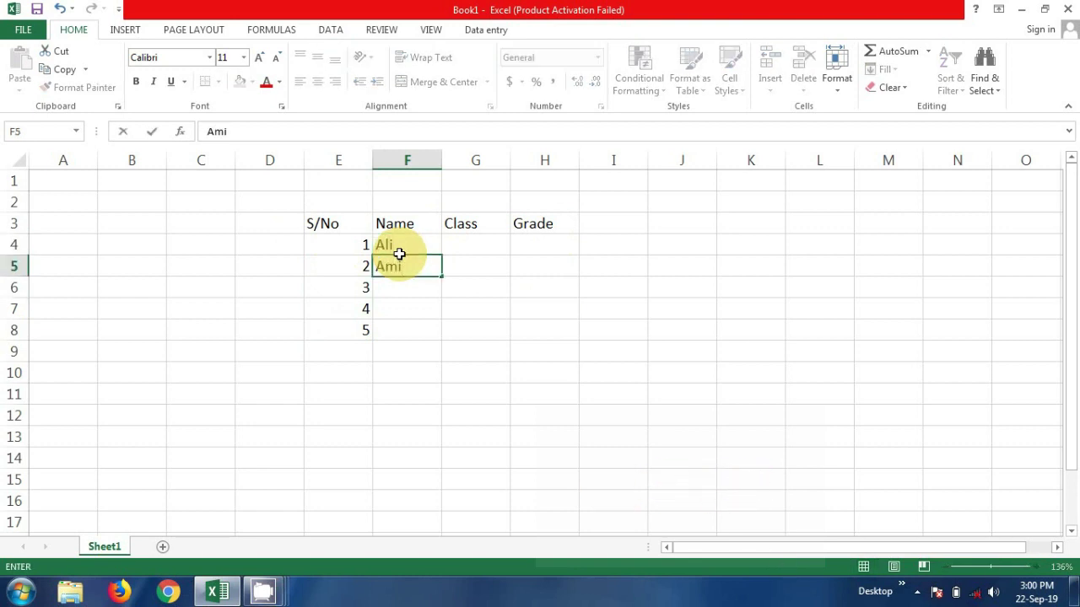
{"action": "type", "text": "r"}
{"action": "key", "text": "Return"}
{"action": "type", "text": "Ra"}
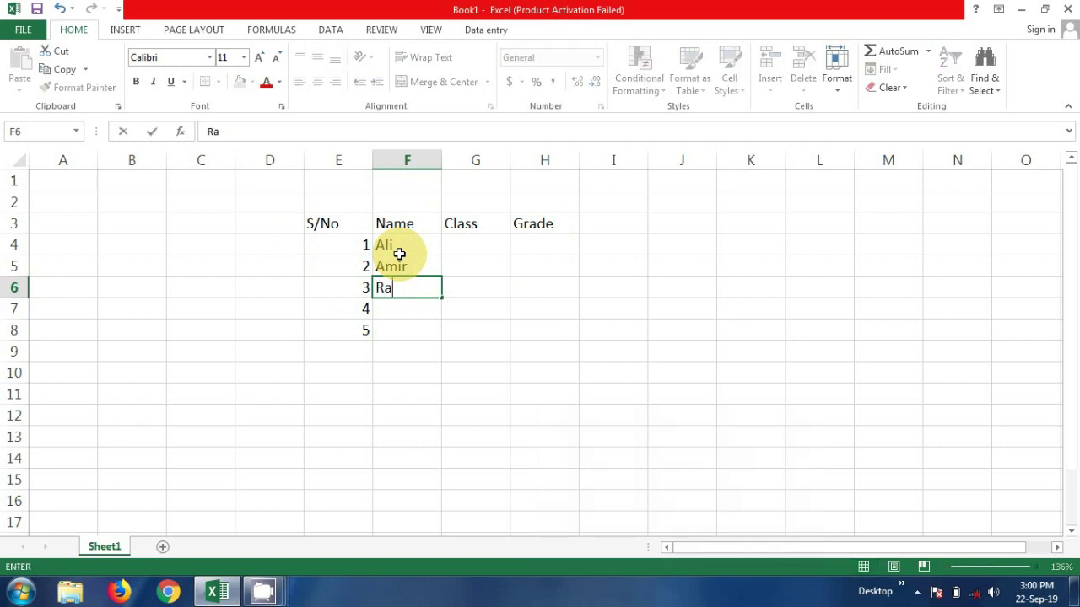
{"action": "type", "text": "za"}
{"action": "key", "text": "Return"}
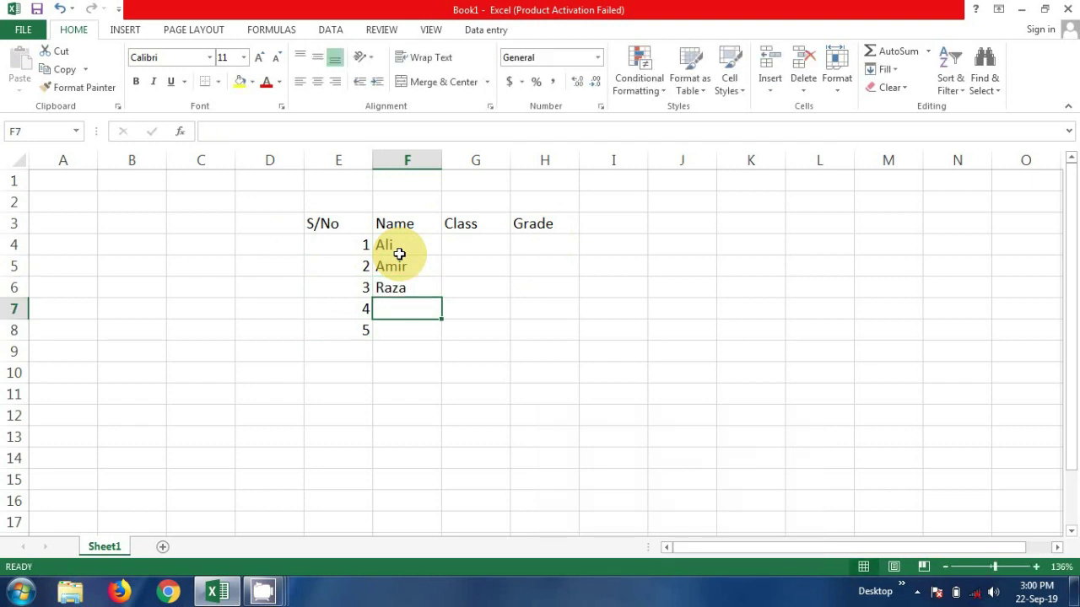
{"action": "type", "text": "Kashif"}
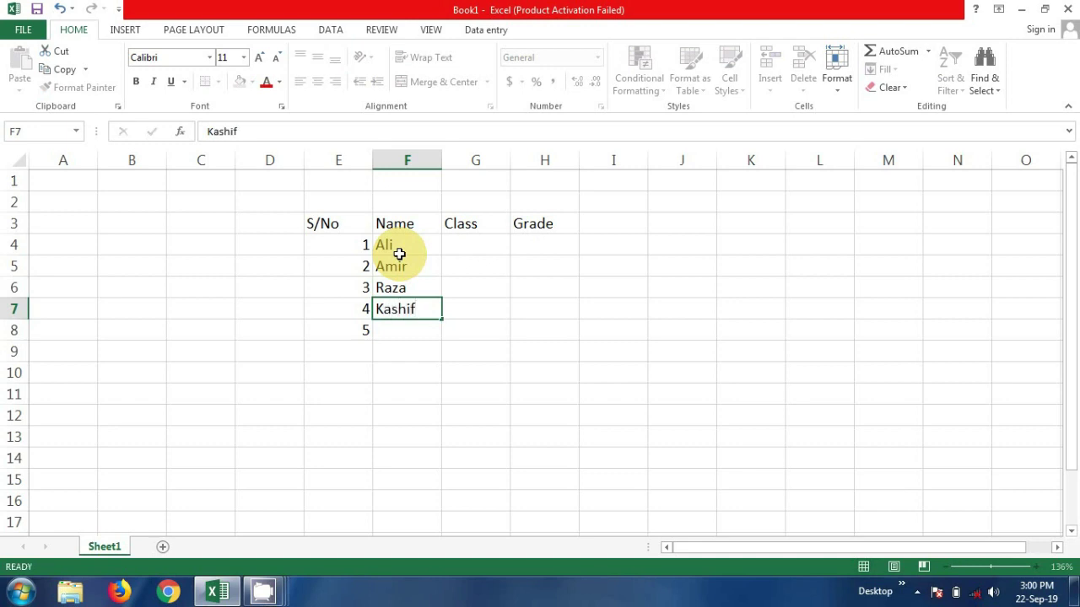
{"action": "key", "text": "Return"}
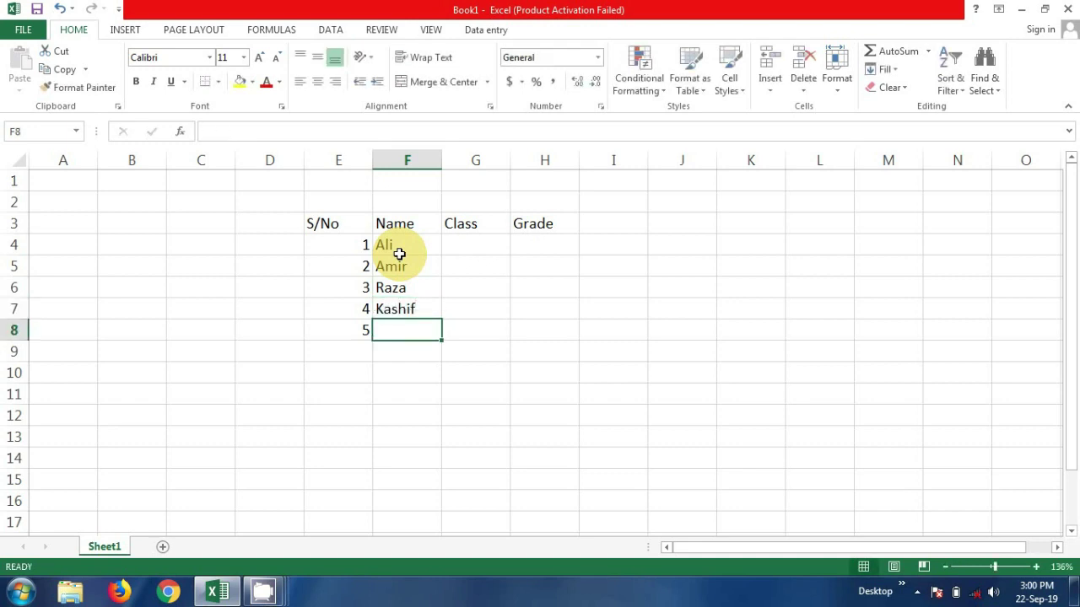
{"action": "type", "text": "Abbas"}
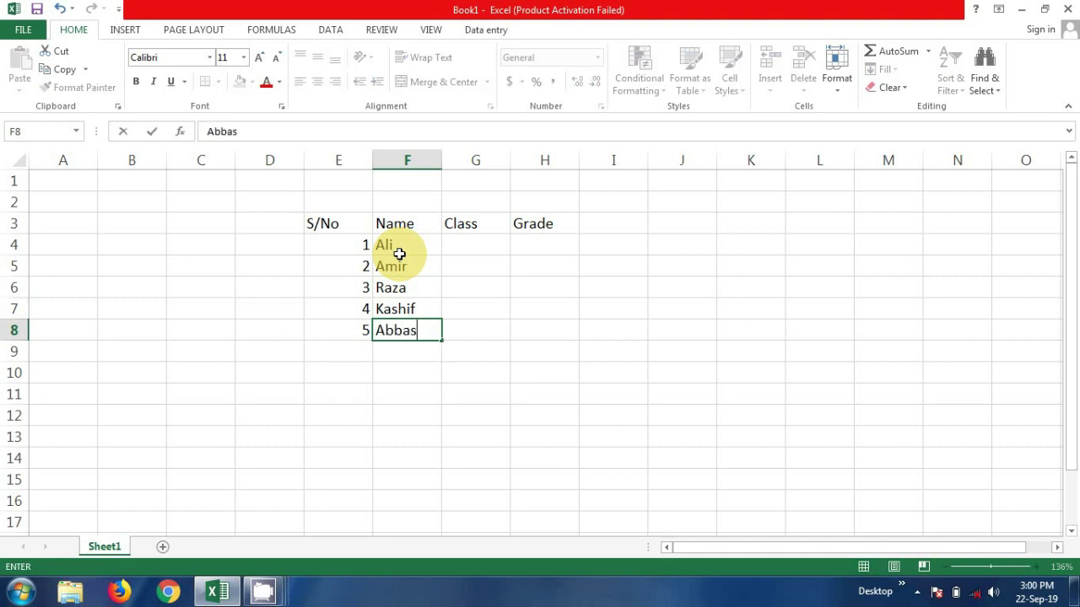
Enter the class values 12, 11, 12, 11 and 12 under the Class header in cells G4:G8
{"action": "left_click", "coordinate": [465, 245]}
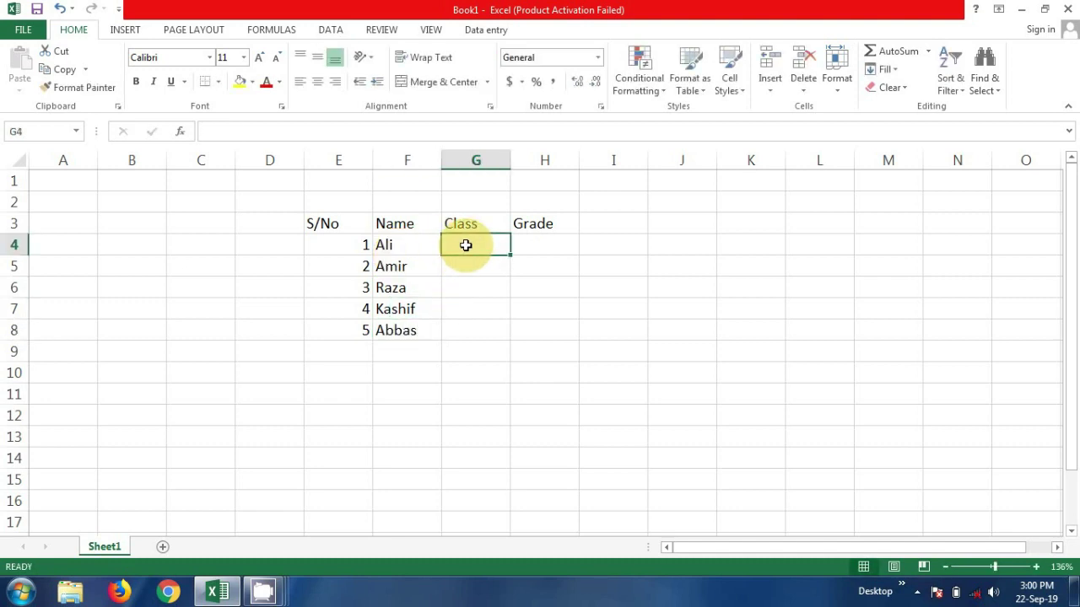
{"action": "type", "text": "12"}
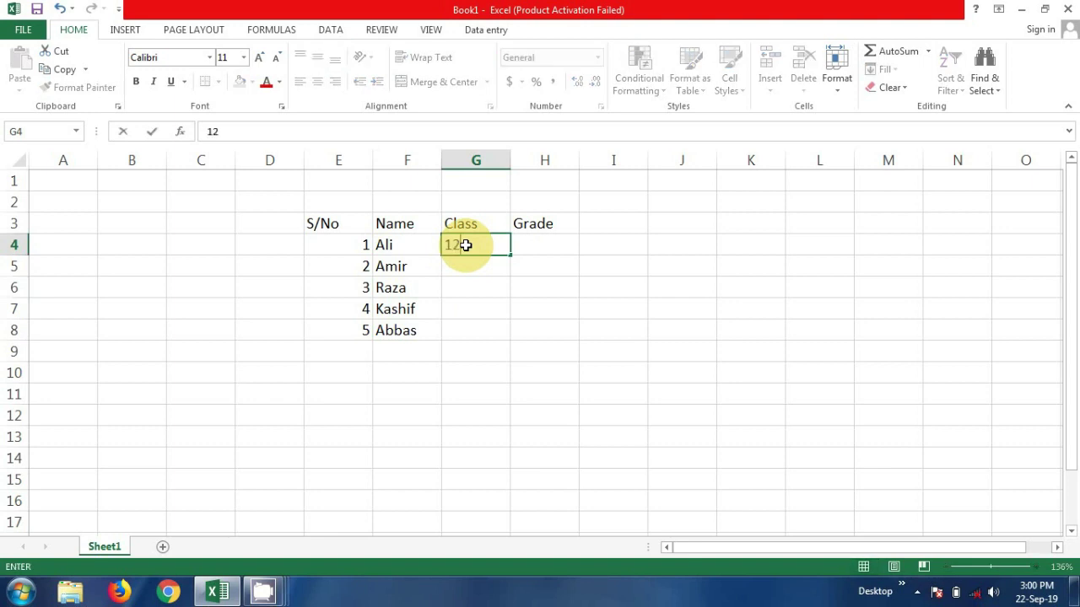
{"action": "key", "text": "Return"}
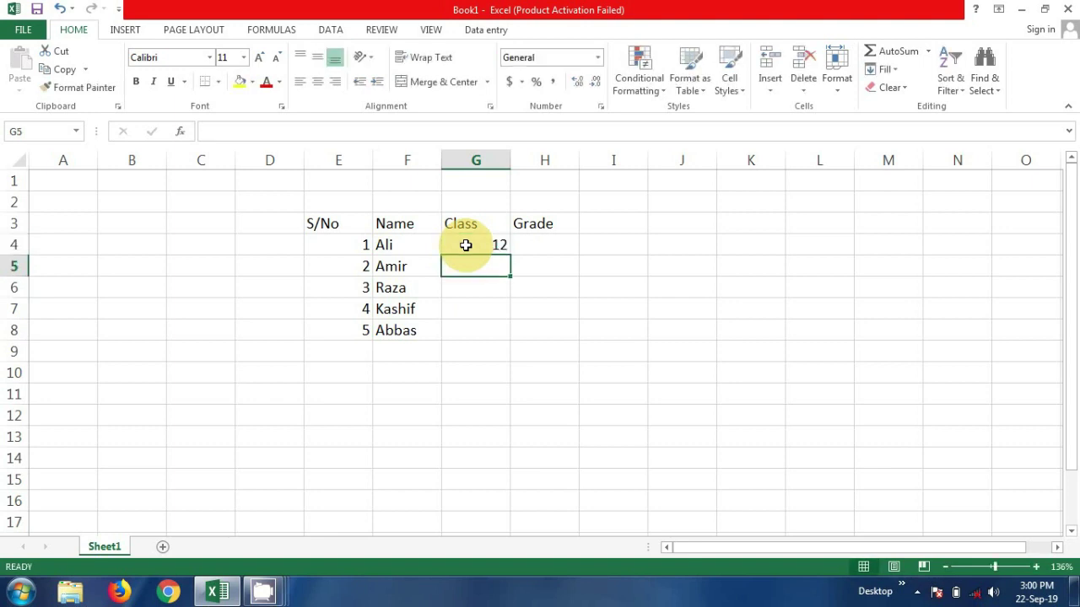
{"action": "type", "text": "11"}
{"action": "key", "text": "Return"}
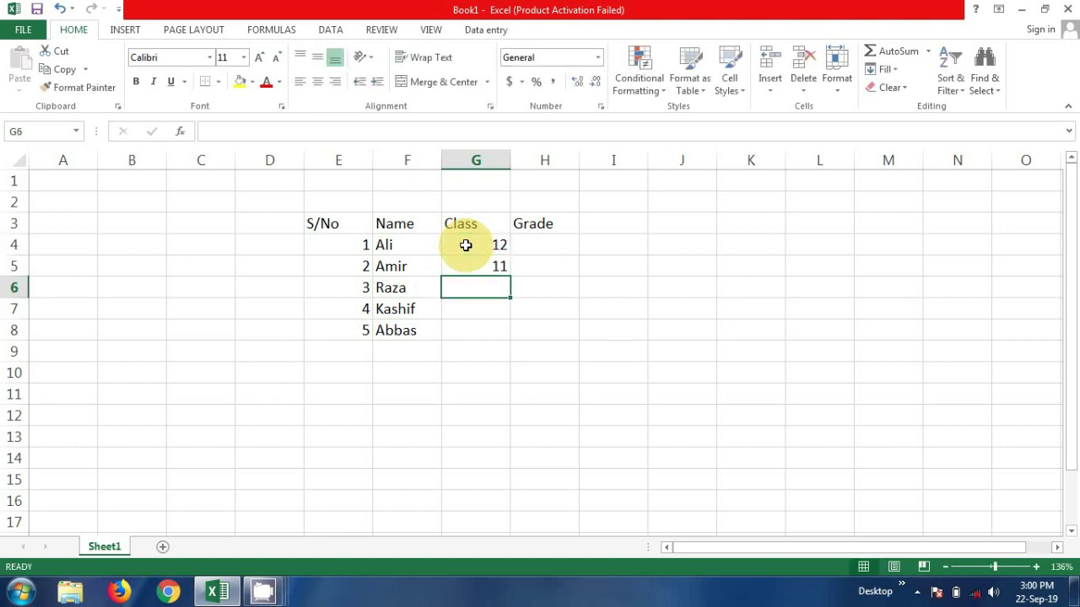
{"action": "type", "text": "12"}
{"action": "key", "text": "Return"}
{"action": "type", "text": "11"}
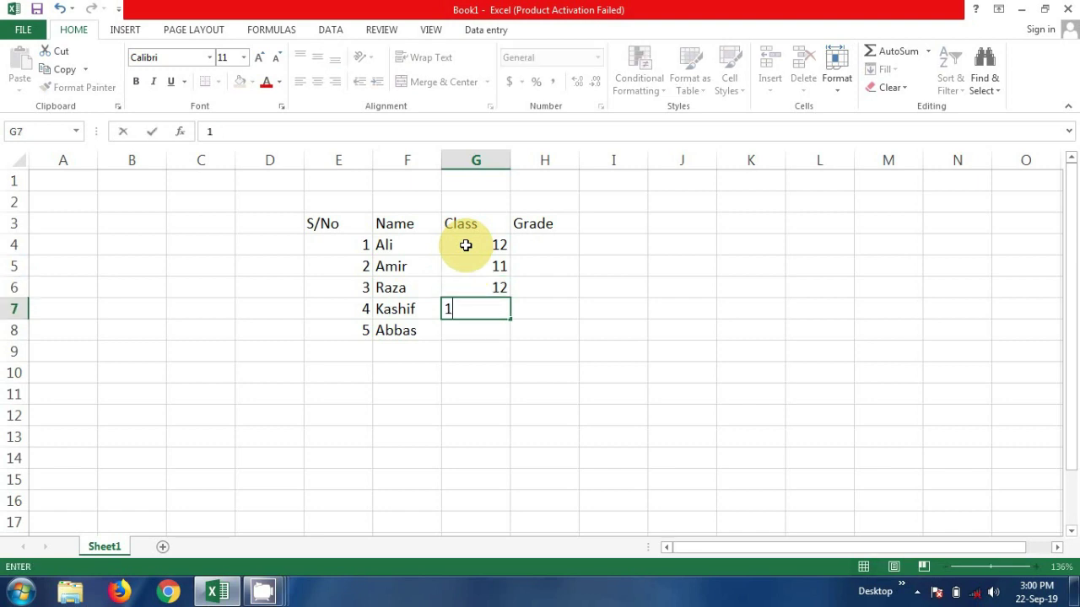
{"action": "key", "text": "Return"}
{"action": "type", "text": "12"}
{"action": "key", "text": "Return"}
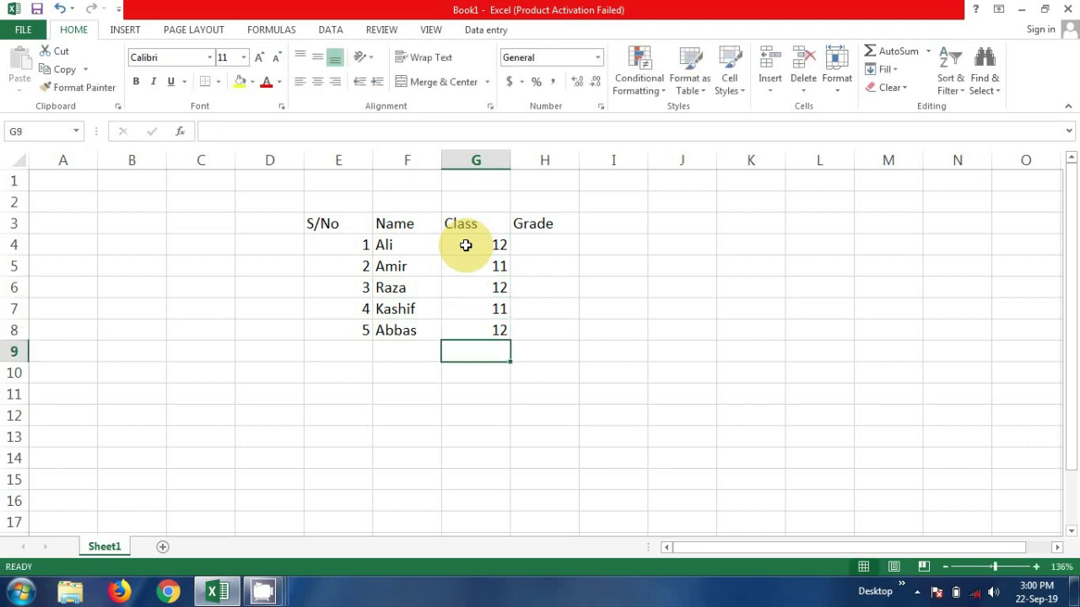
Enter the grades B, C, A, B and A+ under the Grade header in cells H4:H8
{"action": "left_click", "coordinate": [534, 242]}
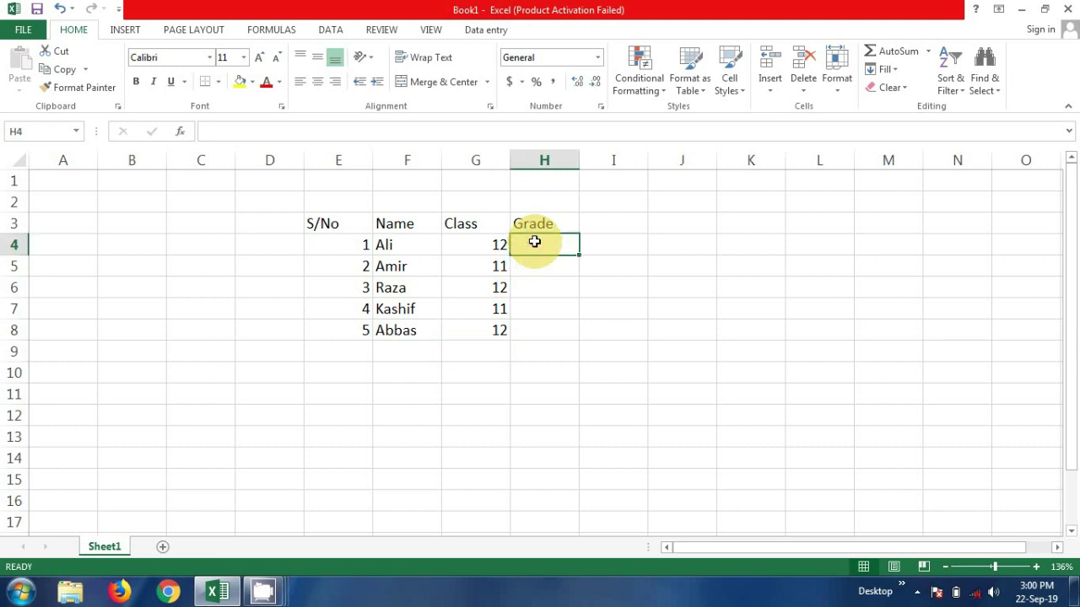
{"action": "type", "text": "B"}
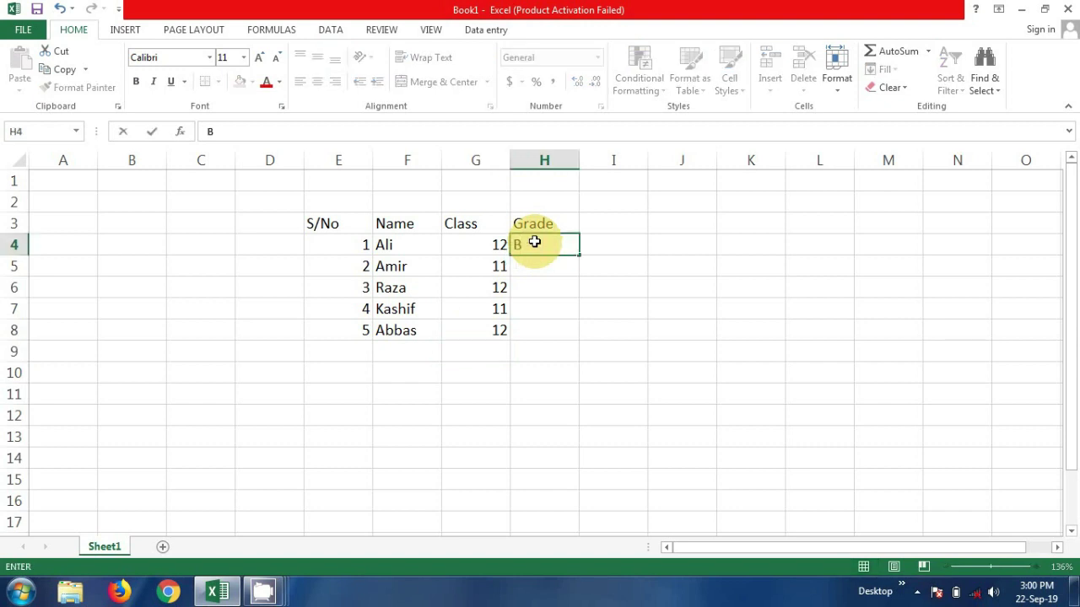
{"action": "key", "text": "Return"}
{"action": "type", "text": "C"}
{"action": "key", "text": "Return"}
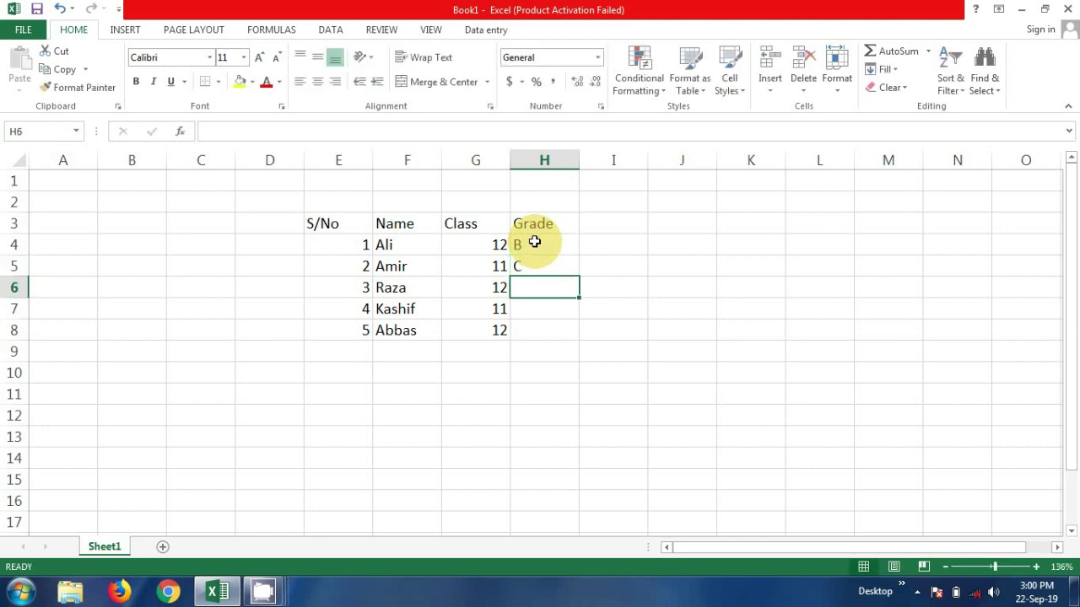
{"action": "key", "text": "Return"}
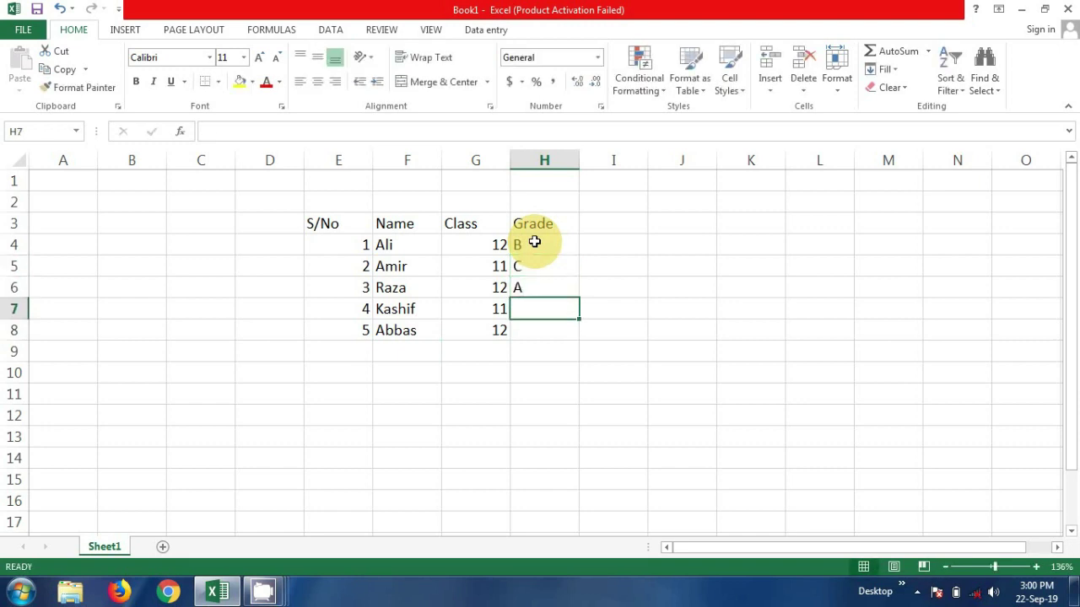
{"action": "type", "text": "B"}
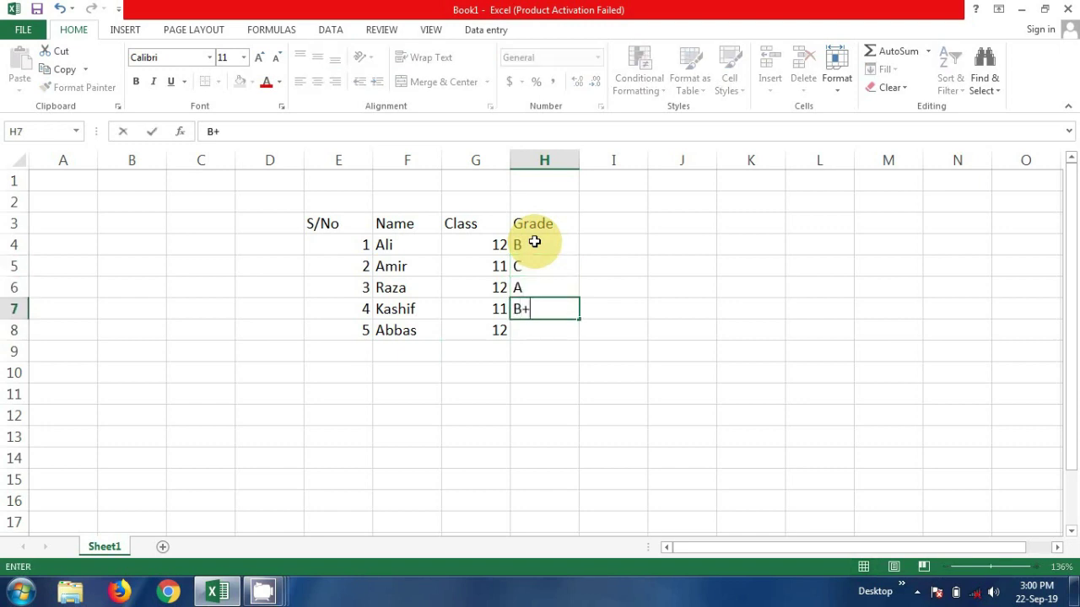
{"action": "key", "text": "Return"}
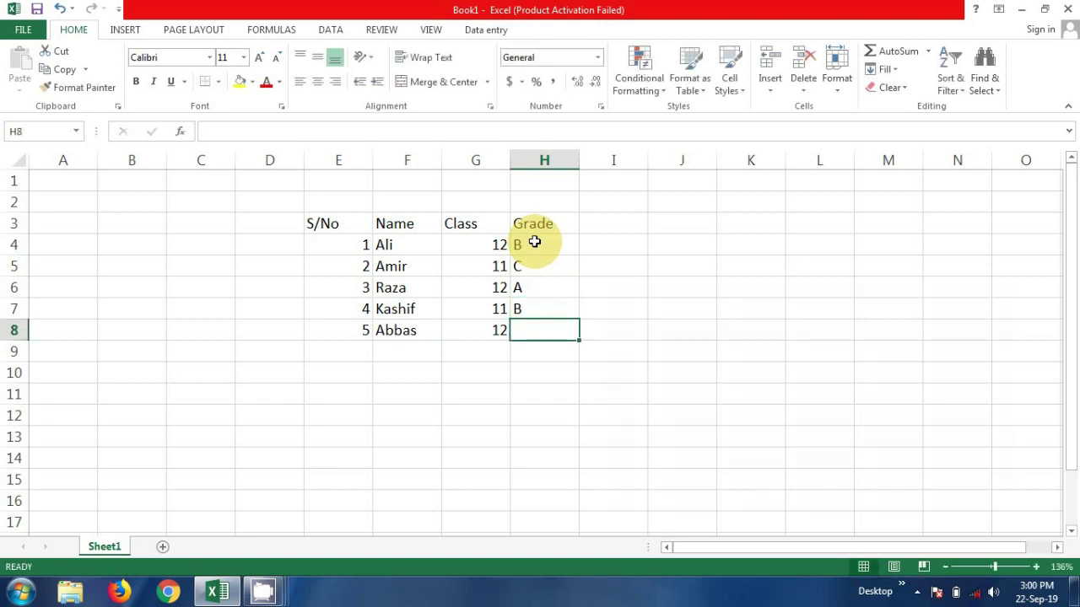
{"action": "type", "text": "A+"}
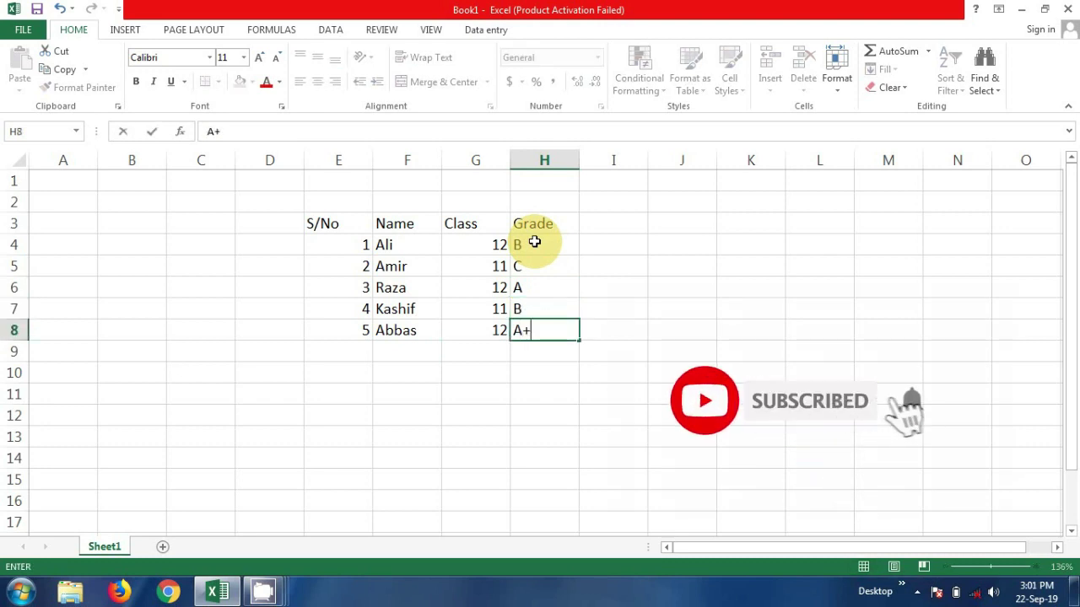
{"action": "key", "text": "Return"}
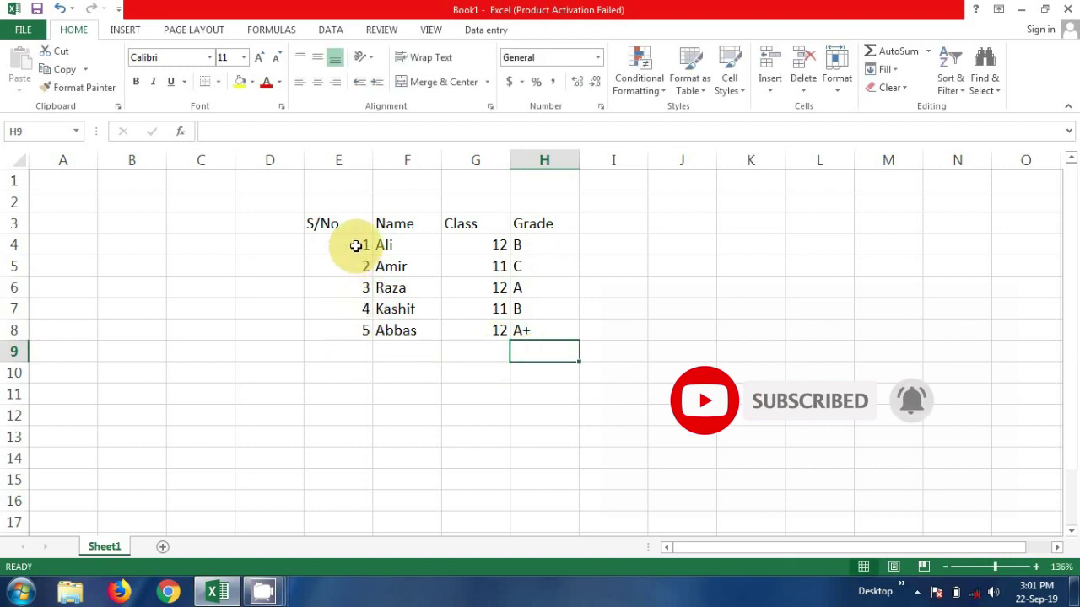
Left-align the serial numbers in cells E4:E8
{"action": "left_click_drag", "start_coordinate": [356, 246], "coordinate": [366, 333]}
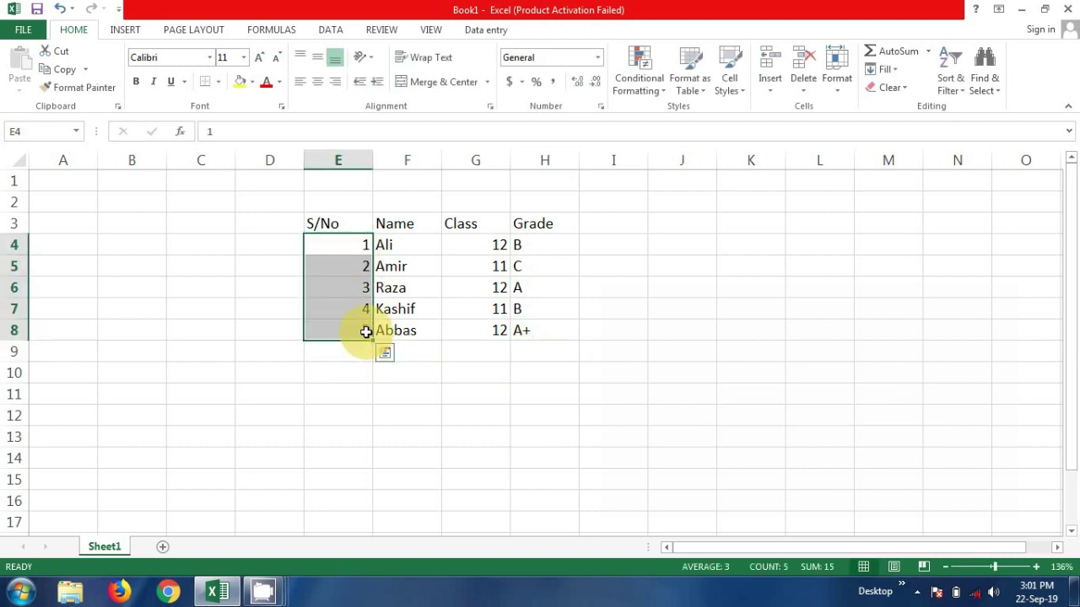
{"action": "left_click", "coordinate": [299, 82]}
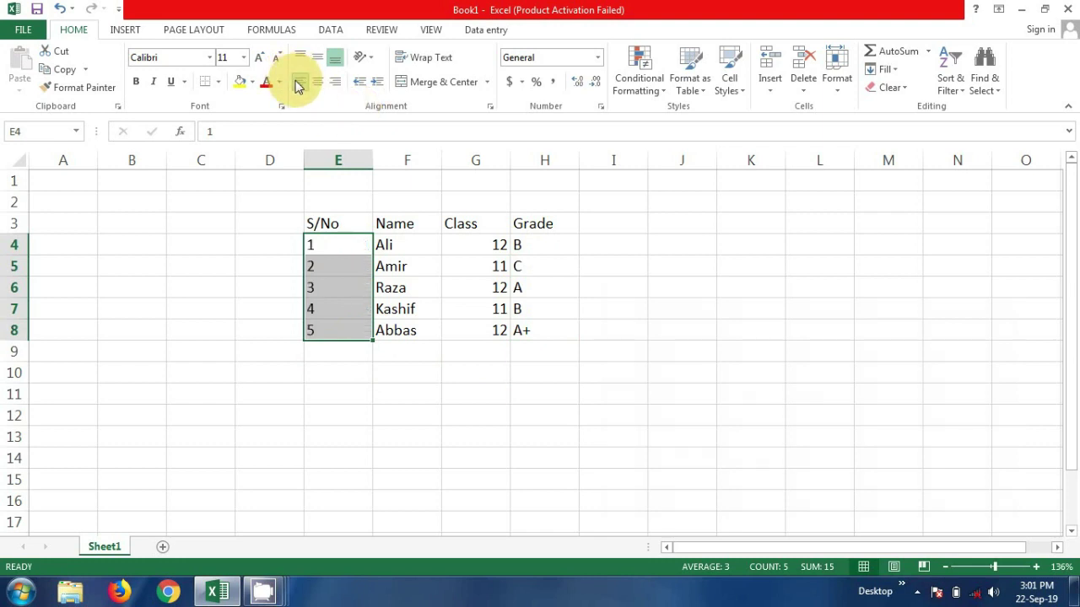
{"action": "left_click", "coordinate": [457, 375]}
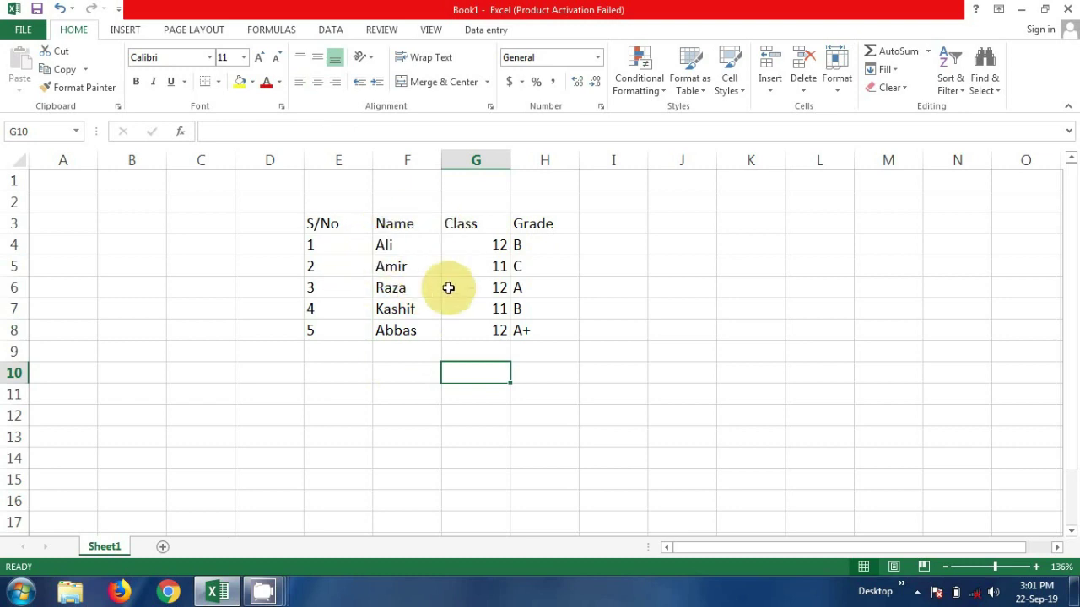
Convert the data range E3:H8 into a table that uses its first row as headers
{"action": "left_click", "coordinate": [396, 267]}
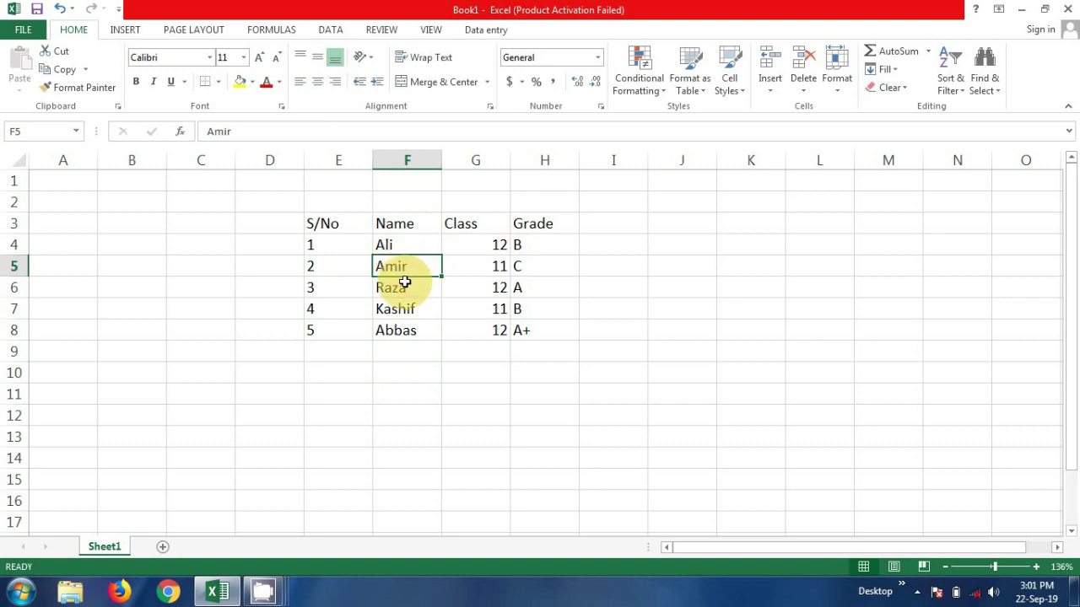
{"action": "key", "text": "ctrl+t"}
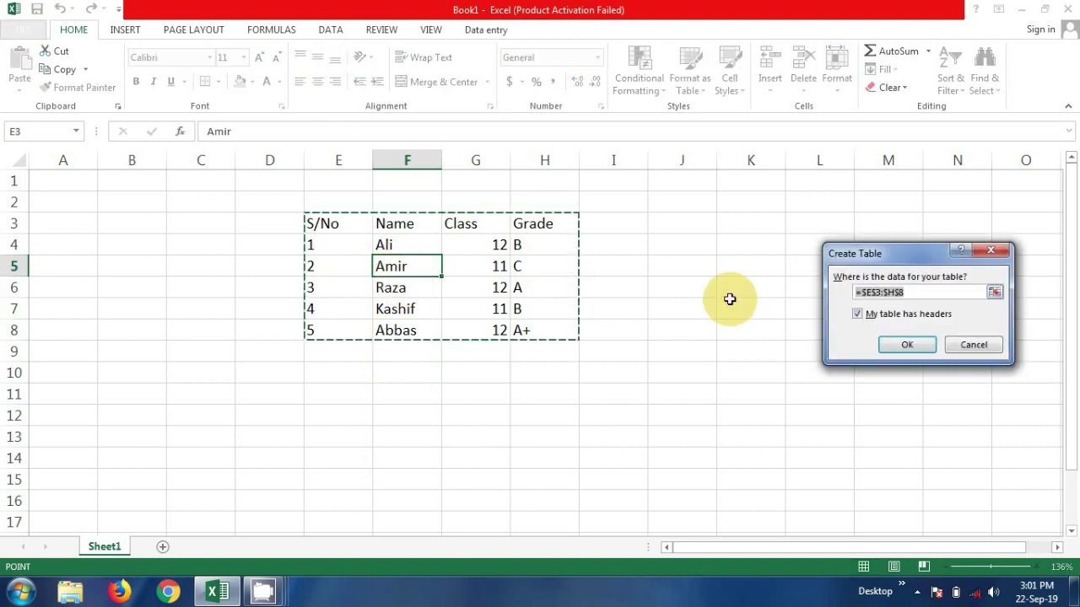
{"action": "left_click", "coordinate": [910, 347]}
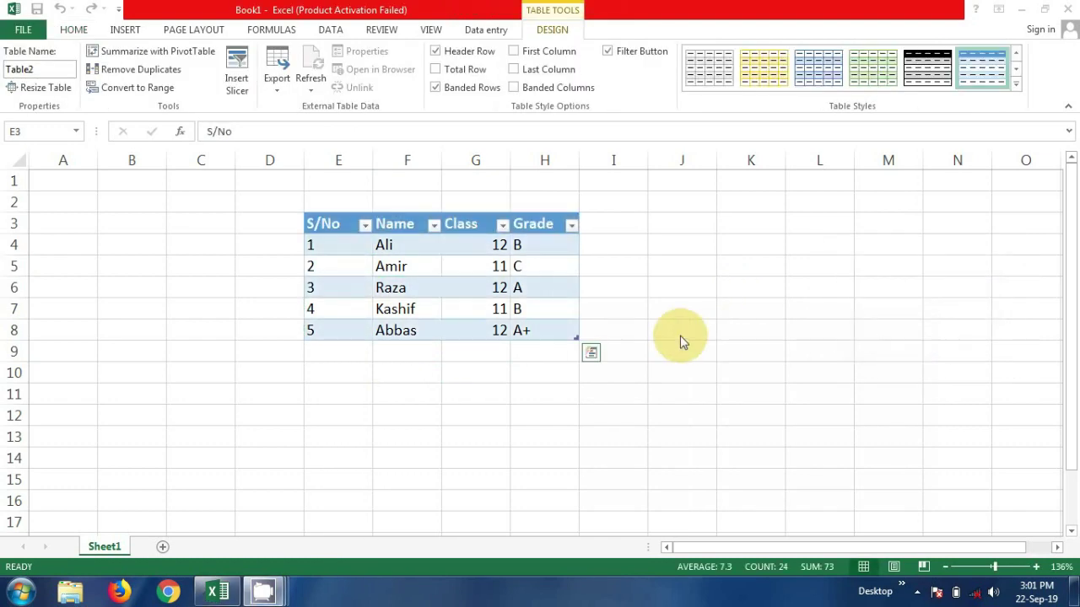
{"action": "left_click", "coordinate": [595, 244]}
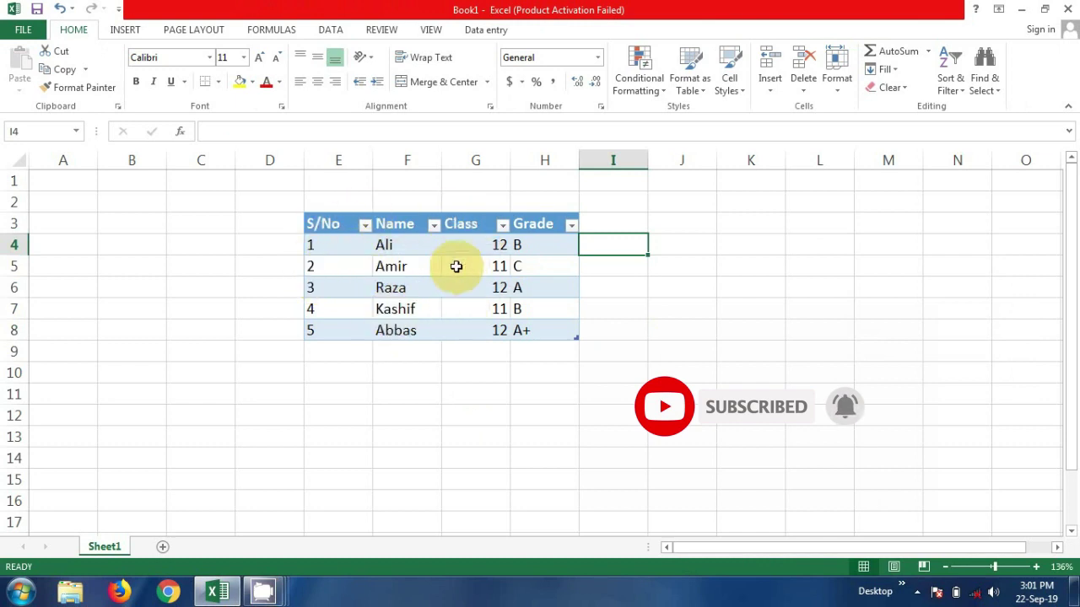
Filter the table's S/No column to show only serial number 1
{"action": "left_click", "coordinate": [365, 225]}
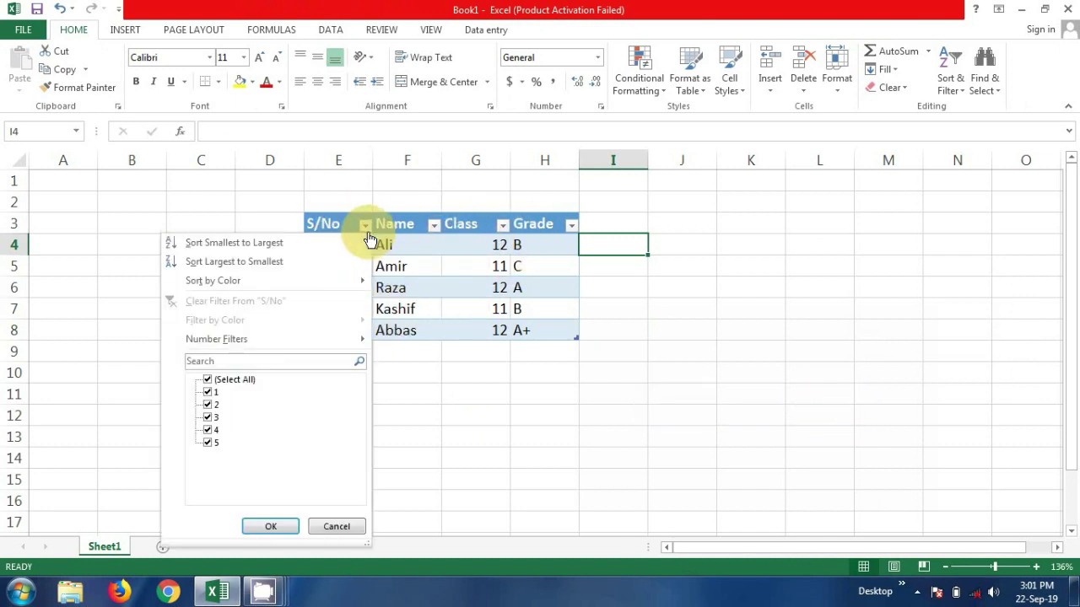
{"action": "left_click", "coordinate": [236, 380]}
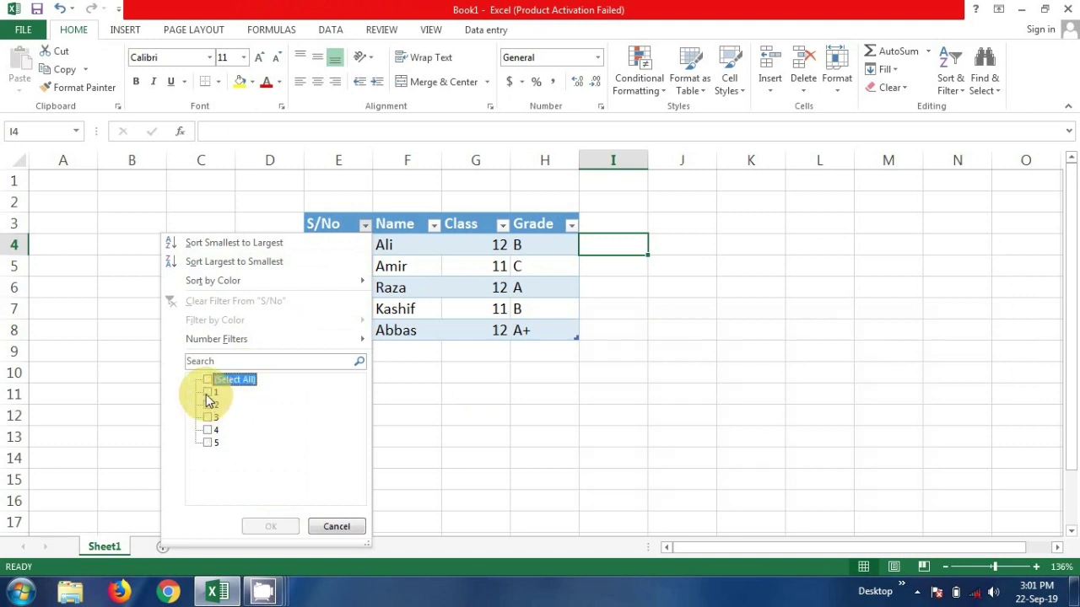
{"action": "left_click", "coordinate": [208, 397]}
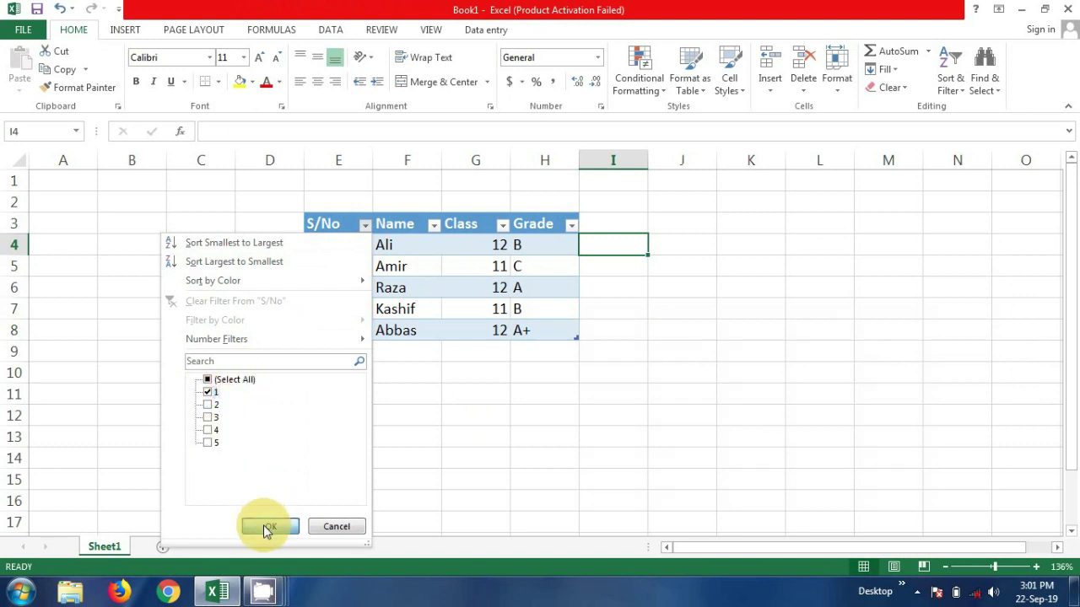
{"action": "left_click", "coordinate": [268, 527]}
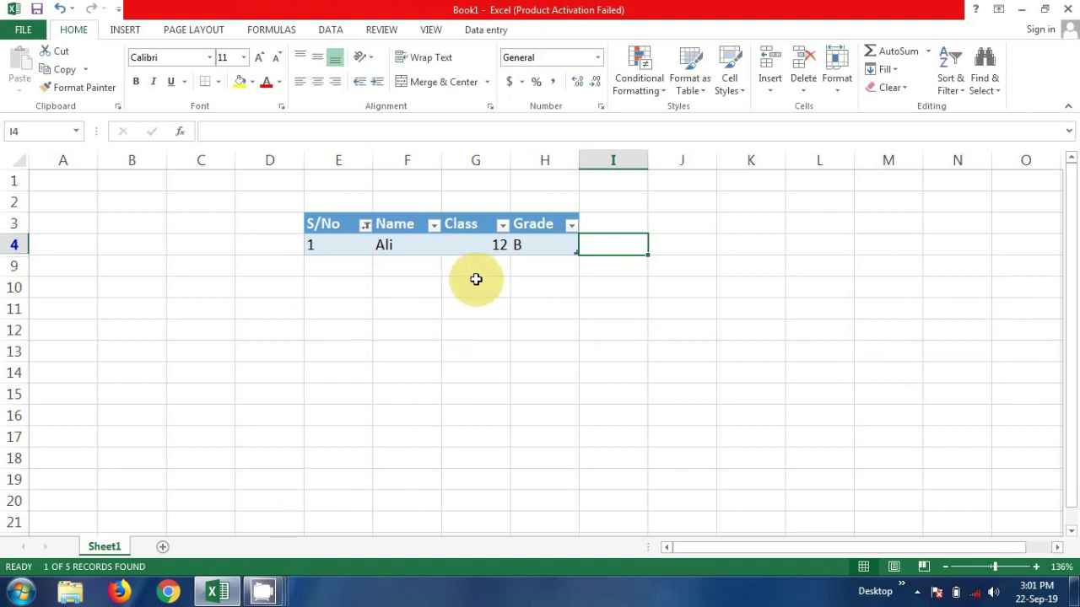
Undo the S/No filter and the table conversion of the student list
{"action": "key", "text": "ctrl+z"}
{"action": "key", "text": "ctrl+z"}
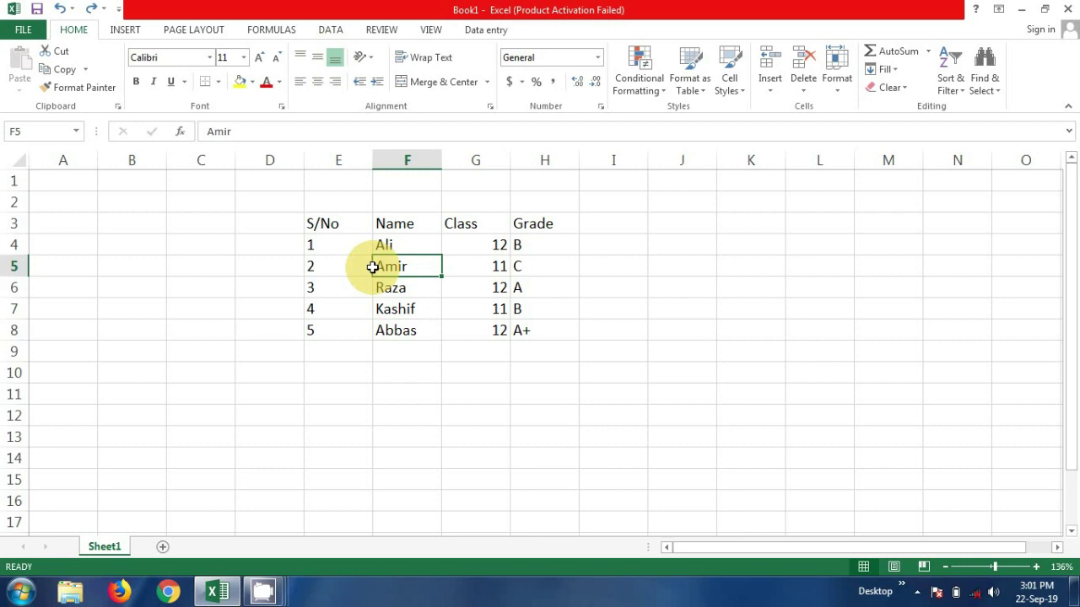
Turn on filtering for the plain student list so its headers get filter dropdowns
{"action": "key", "text": "alt"}
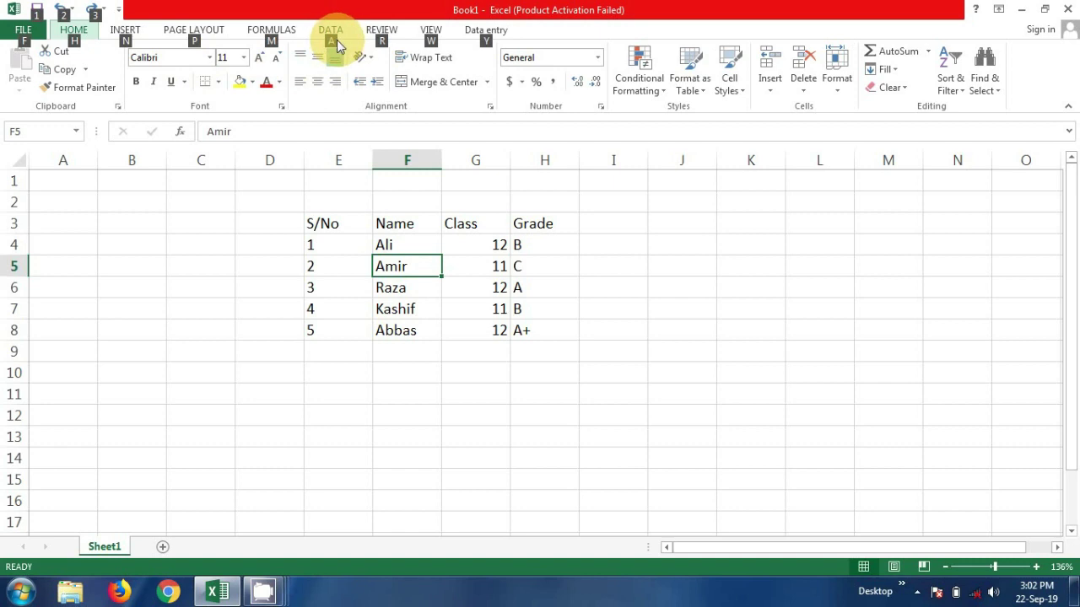
{"action": "key", "text": "a"}
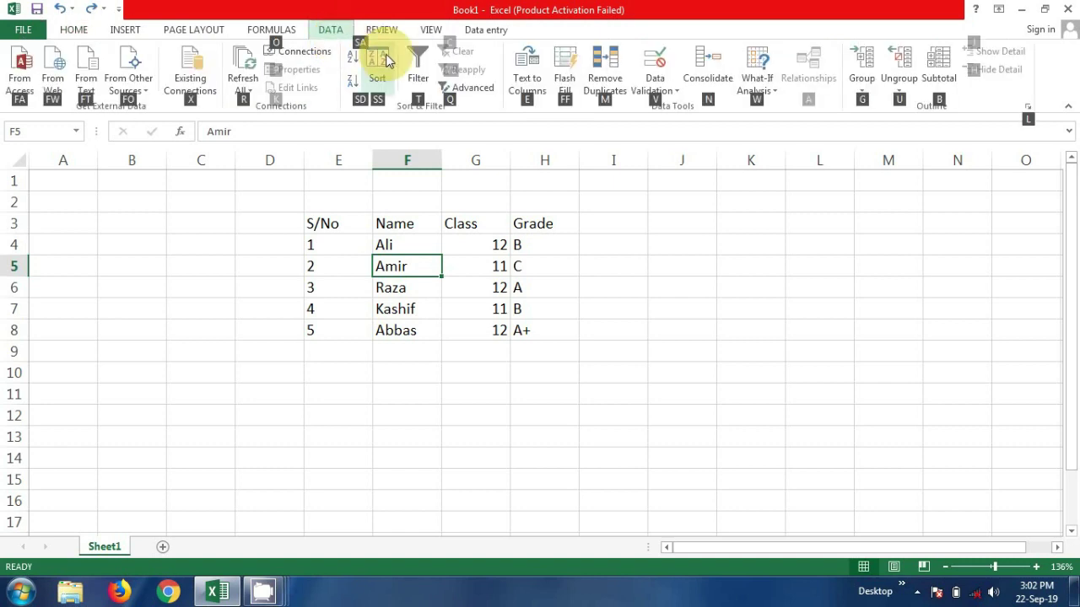
{"action": "key", "text": "t"}
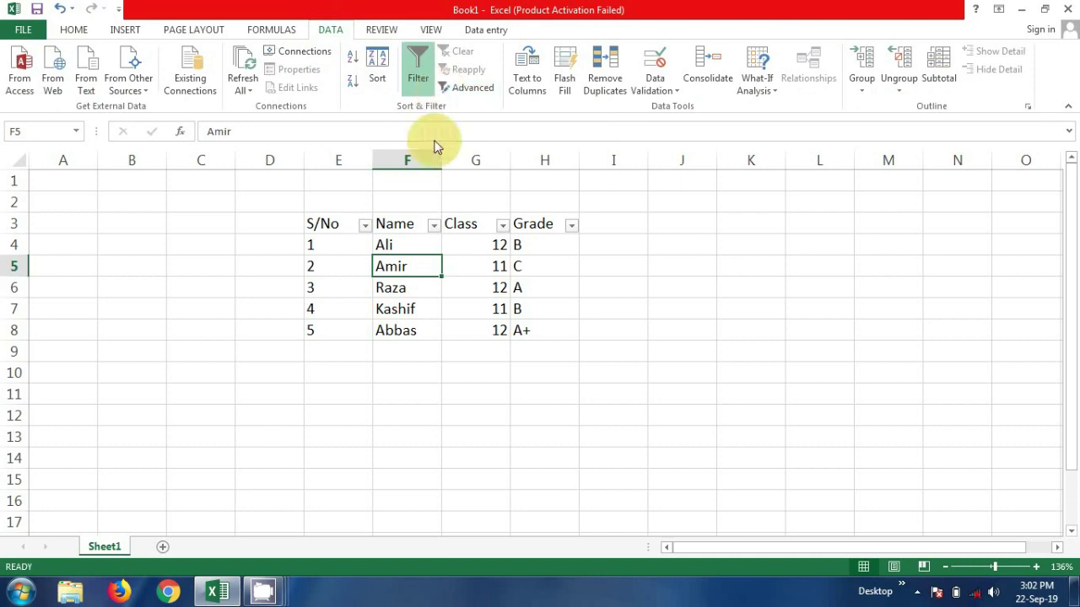
Filter the S/No column of the student list to show only serial number 3
{"action": "left_click", "coordinate": [364, 225]}
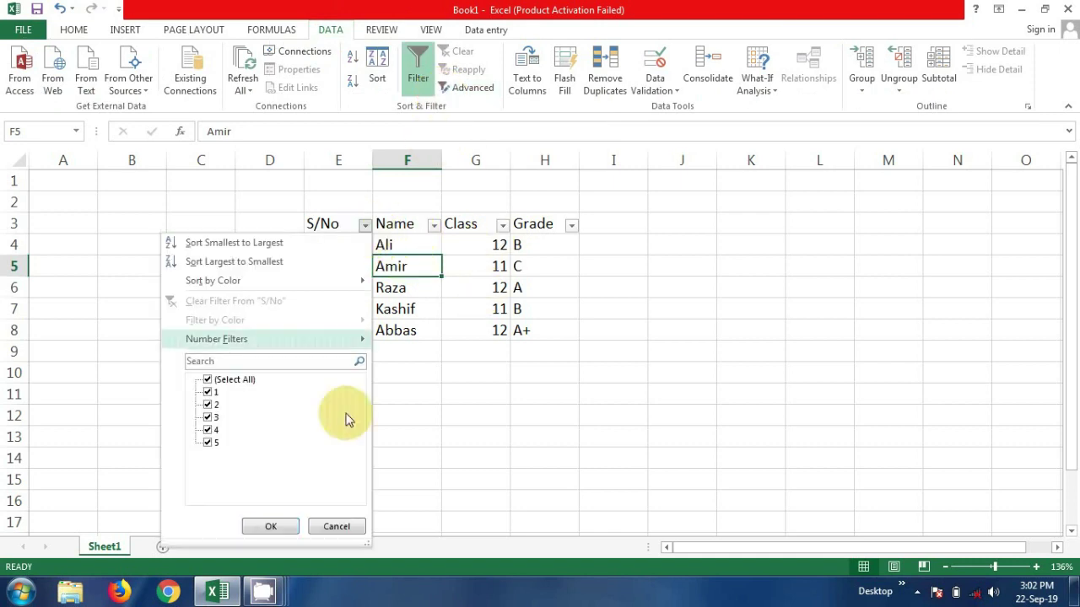
{"action": "left_click", "coordinate": [240, 381]}
{"action": "left_click", "coordinate": [210, 419]}
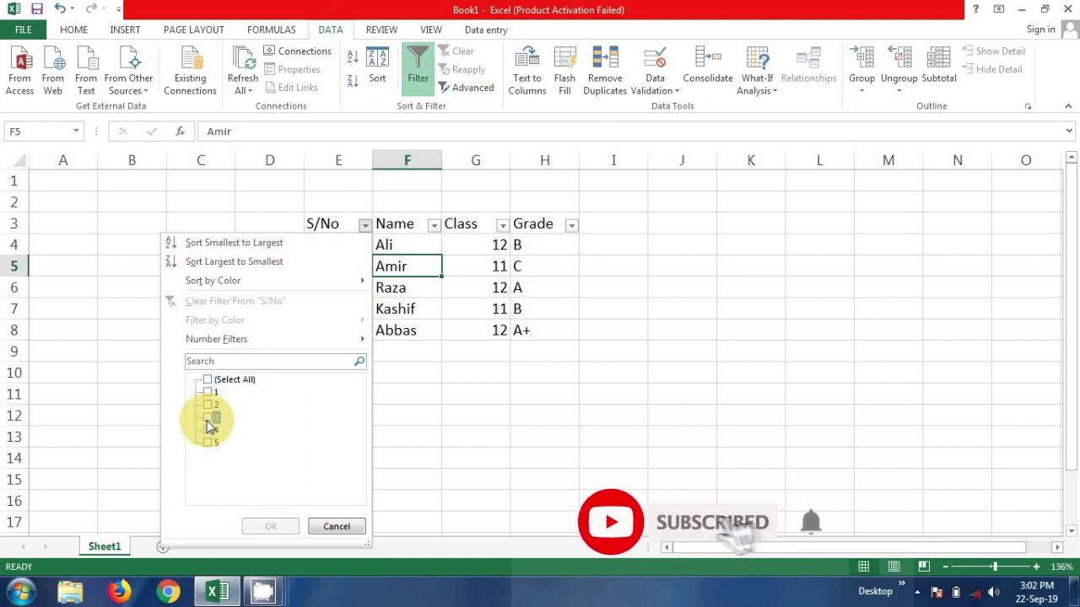
{"action": "left_click", "coordinate": [282, 533]}
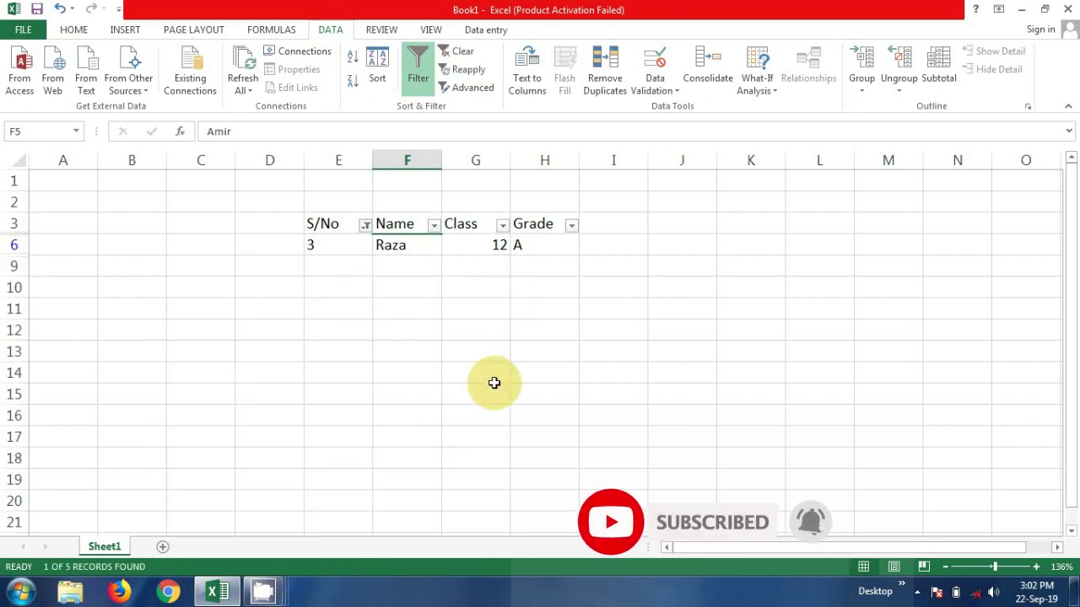
{"action": "left_click", "coordinate": [431, 346]}
{"action": "left_click", "coordinate": [500, 296]}
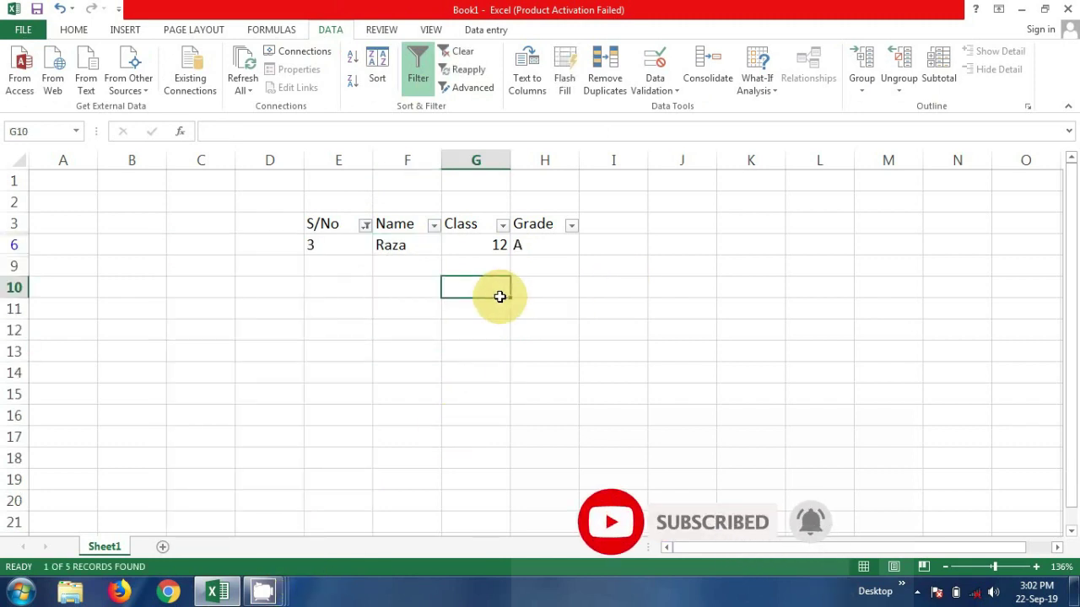
{"action": "left_click", "coordinate": [549, 243]}
{"action": "left_click", "coordinate": [404, 275]}
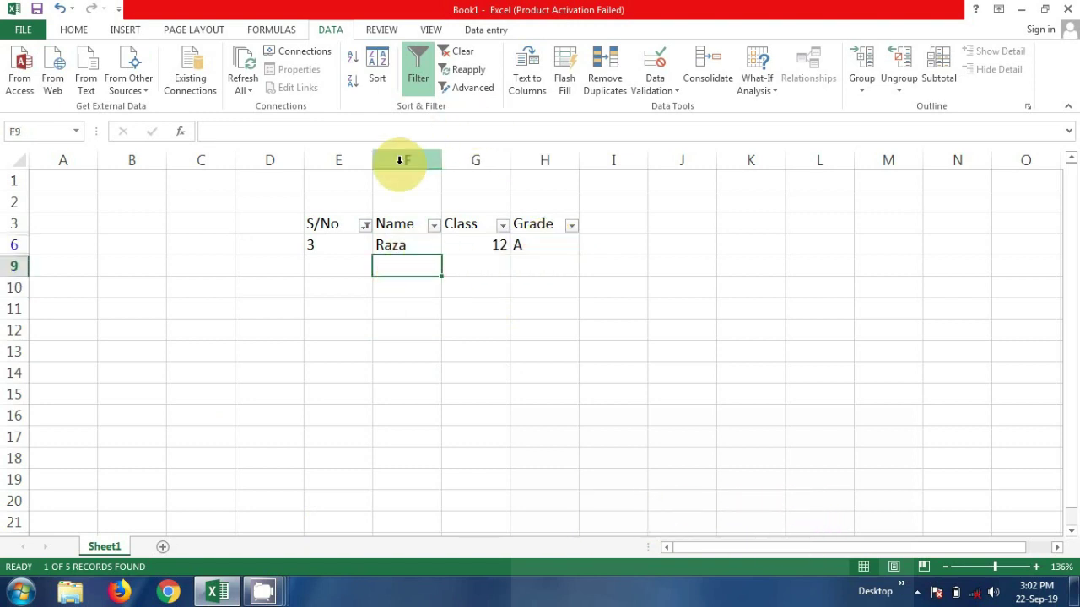
Undo the S/No filter and remove the filter dropdowns from the header row by undoing once more
{"action": "key", "text": "ctrl+z"}
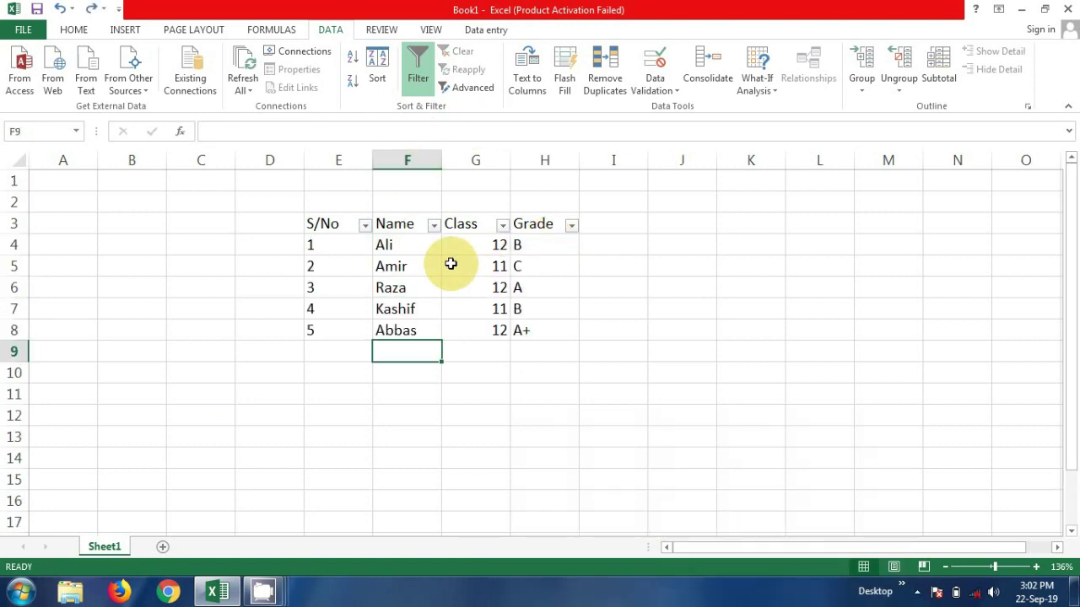
{"action": "key", "text": "ctrl+z"}
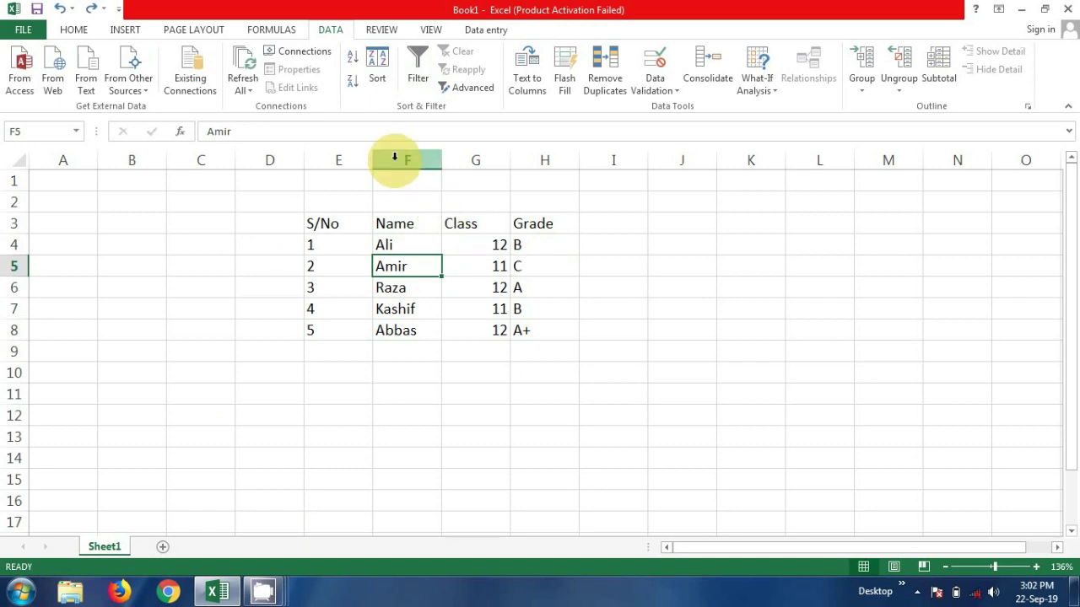
Apply the Filter command to the student list from the adjacent empty cell D5
{"action": "left_click", "coordinate": [270, 276]}
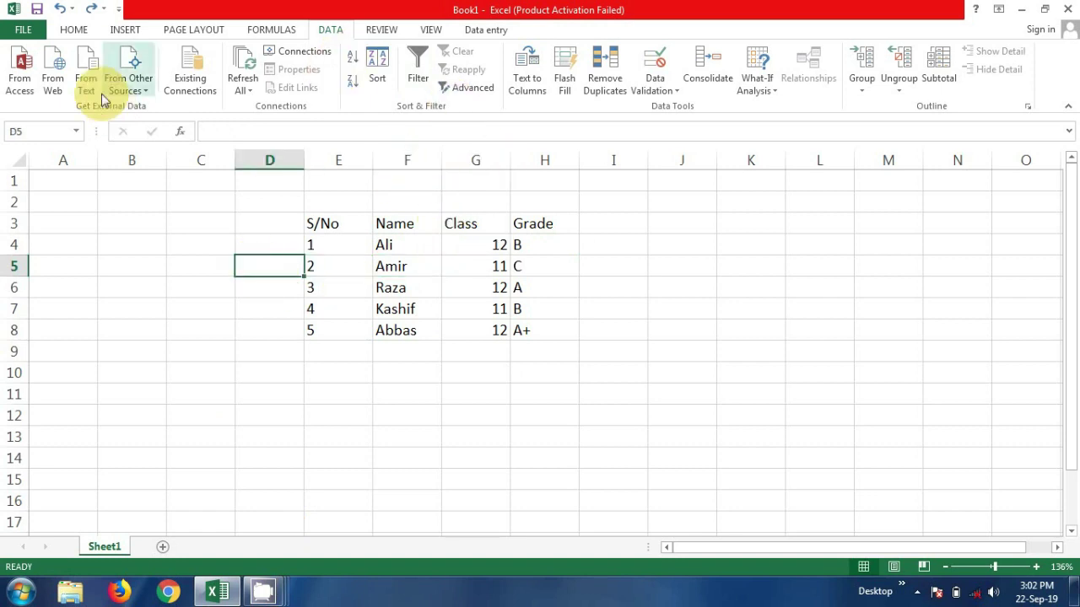
{"action": "left_click", "coordinate": [74, 30]}
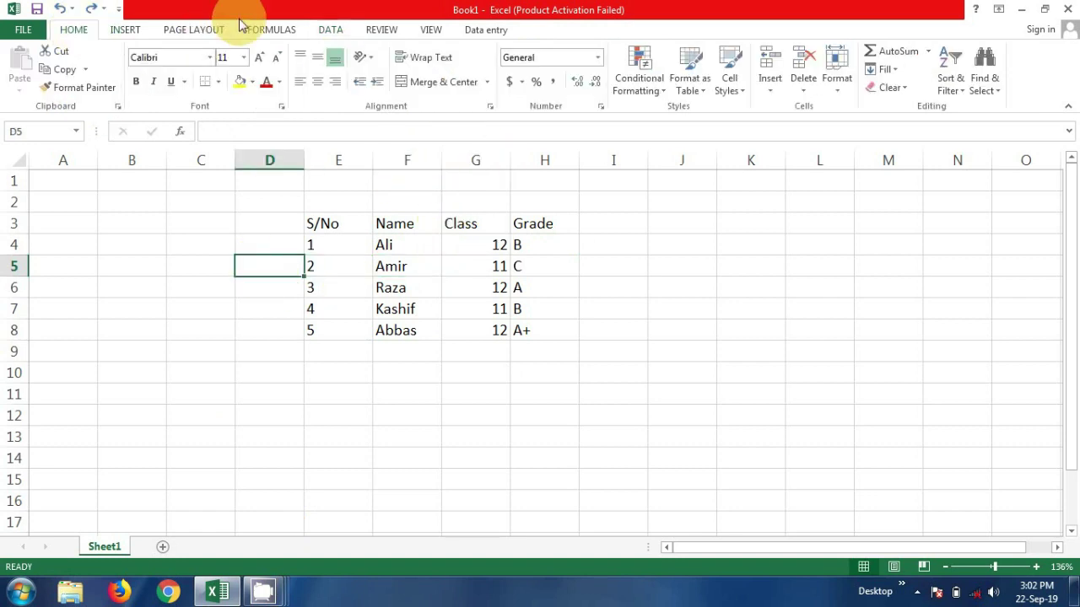
{"action": "left_click", "coordinate": [331, 31]}
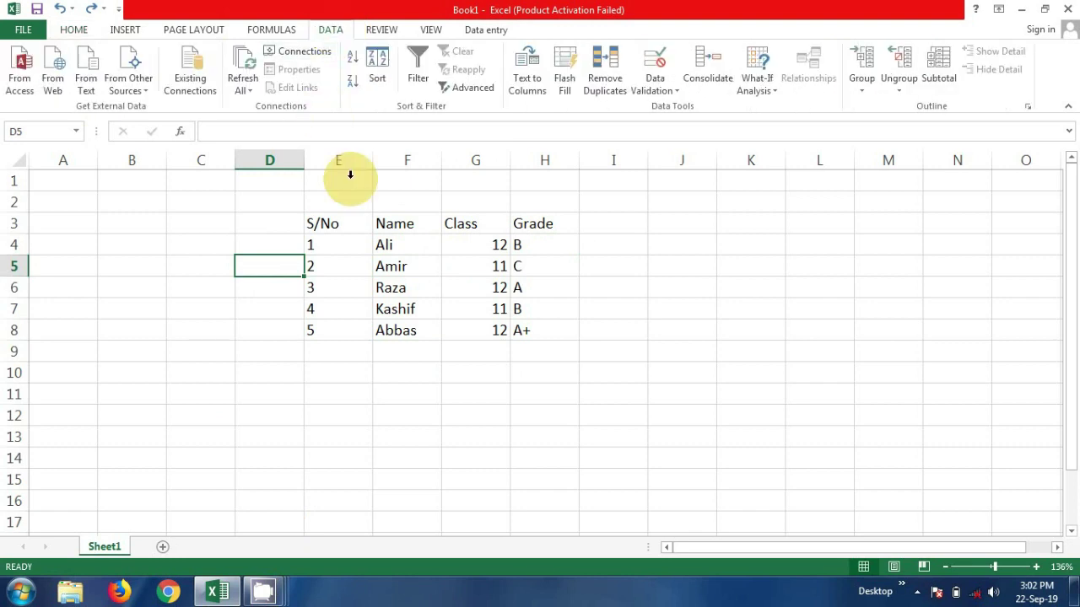
{"action": "left_click", "coordinate": [417, 75]}
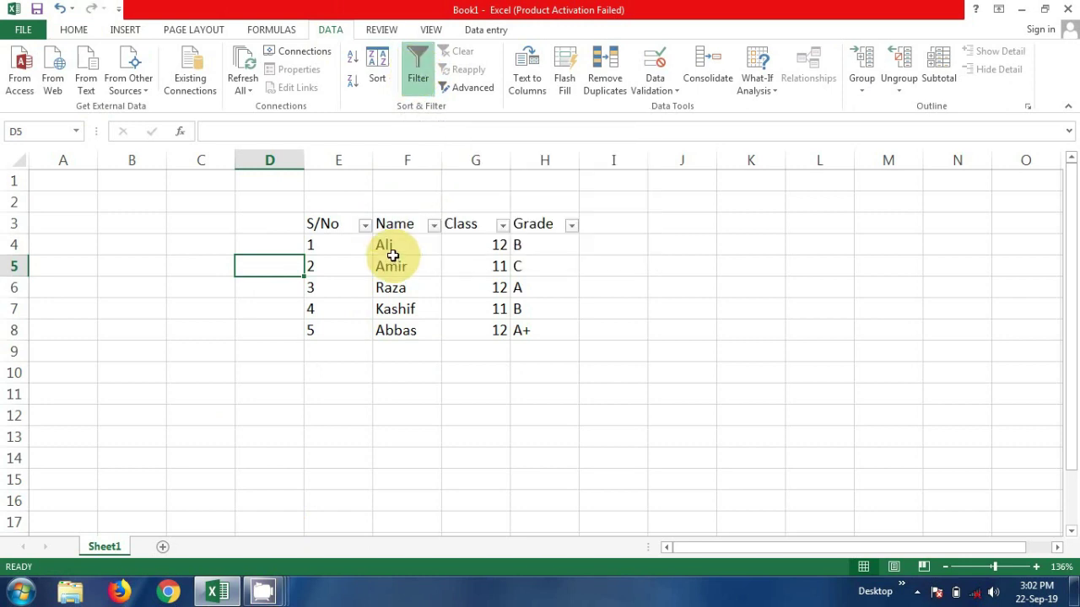
Filter the Name column to show only the student whose name comes first alphabetically
{"action": "left_click", "coordinate": [433, 226]}
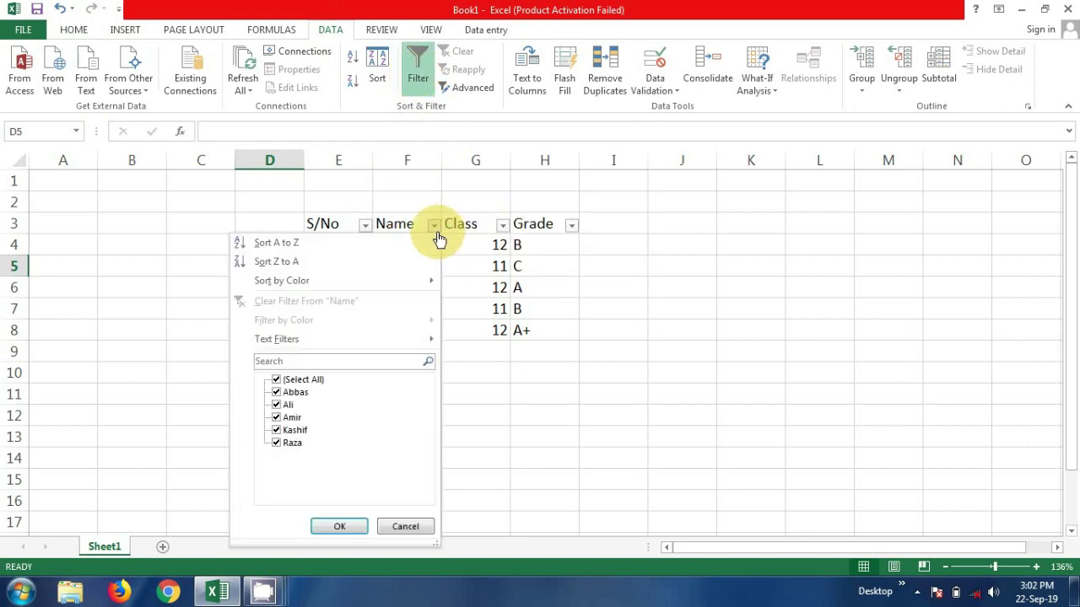
{"action": "left_click", "coordinate": [324, 380]}
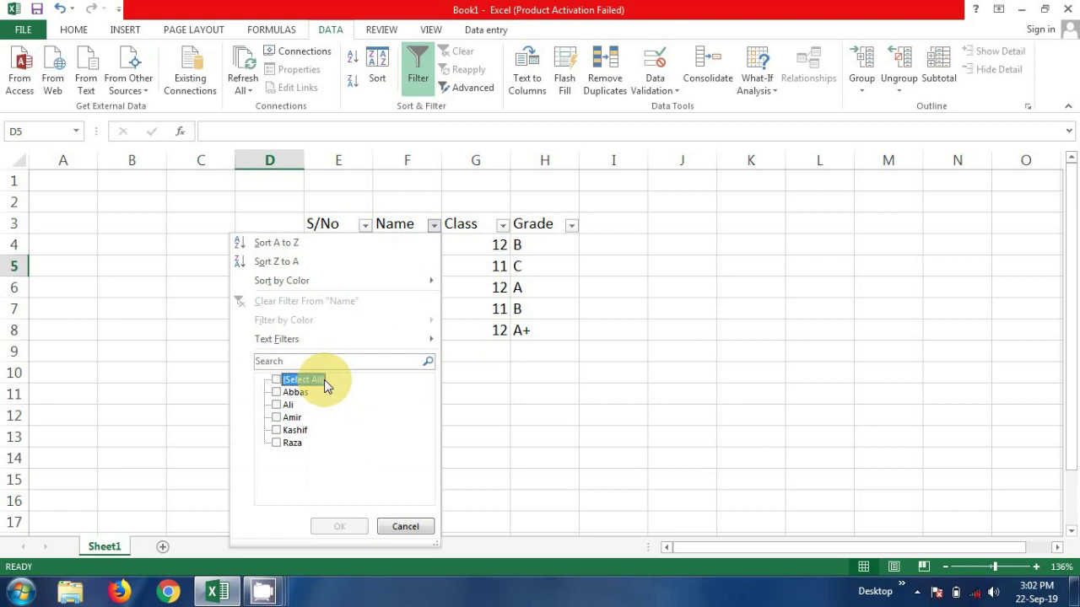
{"action": "left_click", "coordinate": [275, 394]}
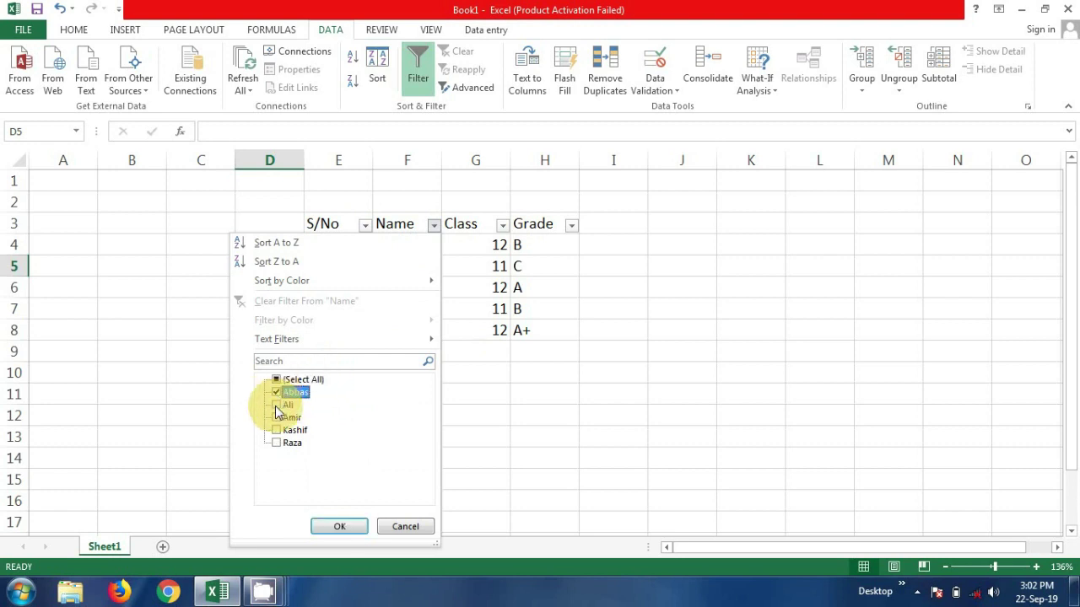
{"action": "left_click", "coordinate": [340, 525]}
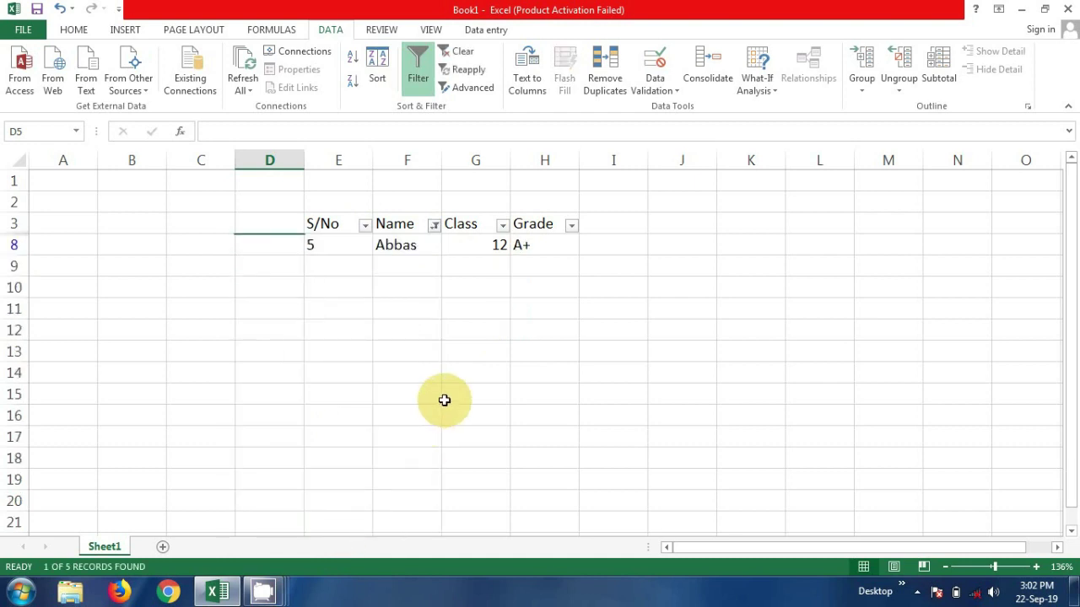
{"action": "left_click", "coordinate": [480, 290]}
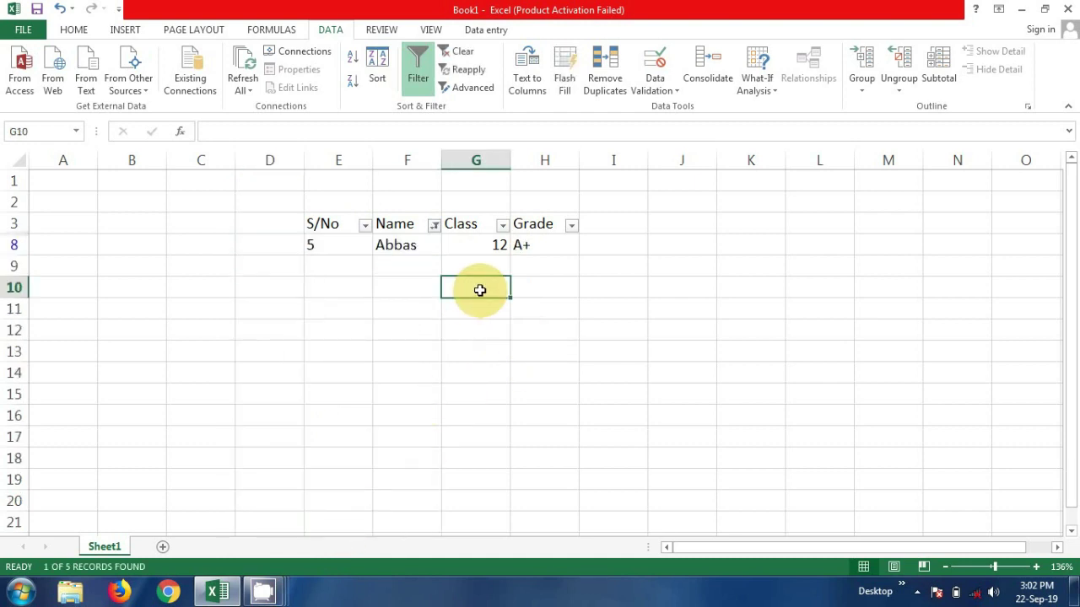